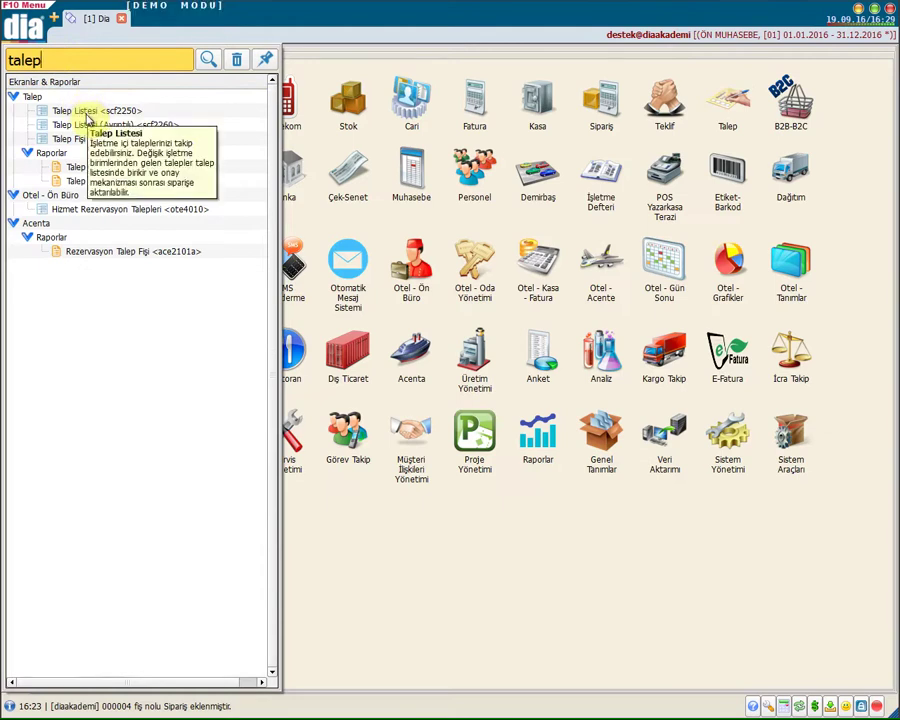
# Step: Open the Talep Listesi and create a new request slip, going to its first line item
pyautogui.doubleClick(86, 112)
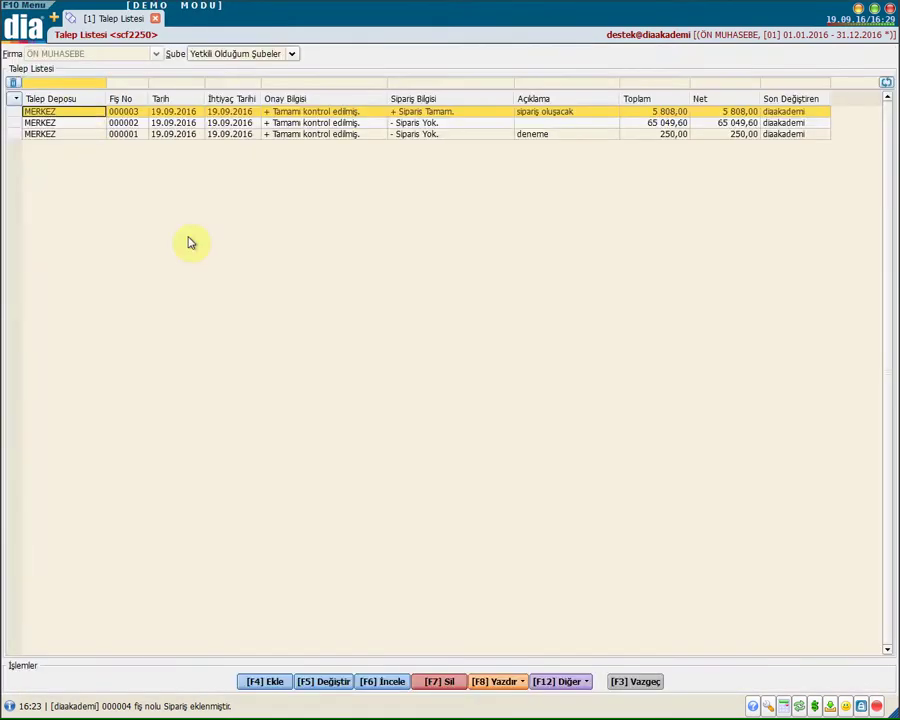
pyautogui.press('F4')
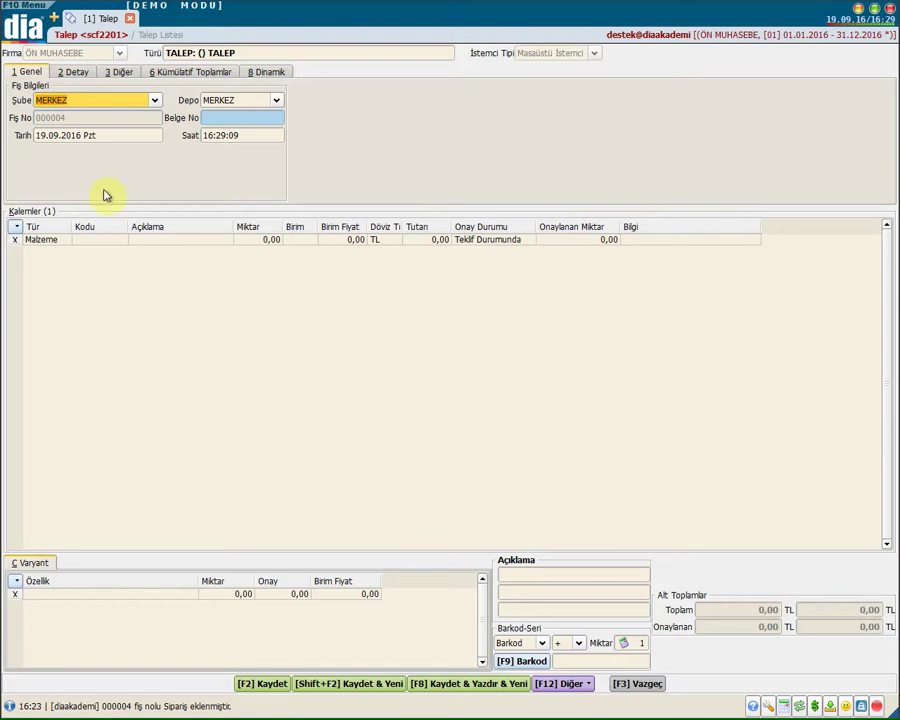
pyautogui.click(99, 252)
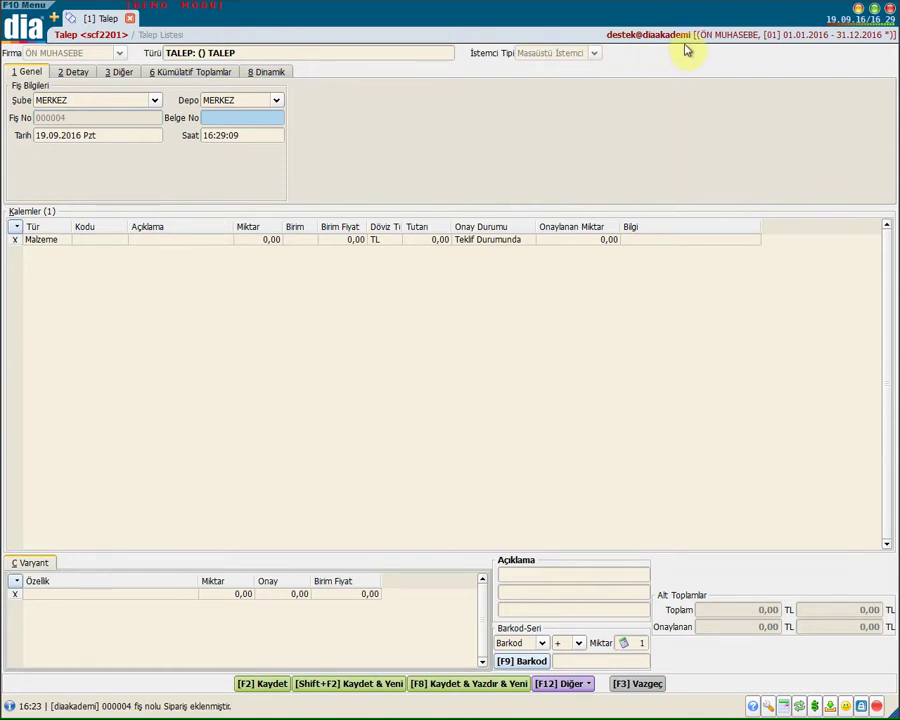
# Step: Search for kullanıcı in a new workspace and open the destek user's details from the Kullanıcılar list
pyautogui.click(54, 18)
pyautogui.click(25, 28)
pyautogui.doubleClick(45, 56)
pyautogui.write('kullanıcı')
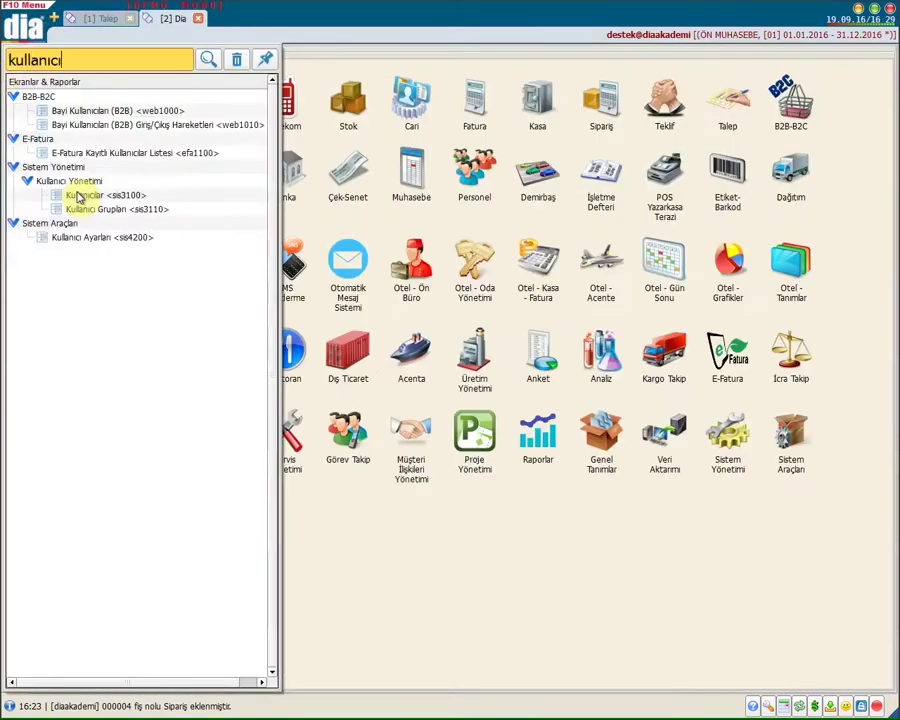
pyautogui.doubleClick(76, 136)
# Step: Expand the Stok-Cari-Fatura-Kasa Modülü permissions down to Teklif to check the Teklif Onaylama right
pyautogui.click(18, 264)
pyautogui.scroll(-5, 40, 530)
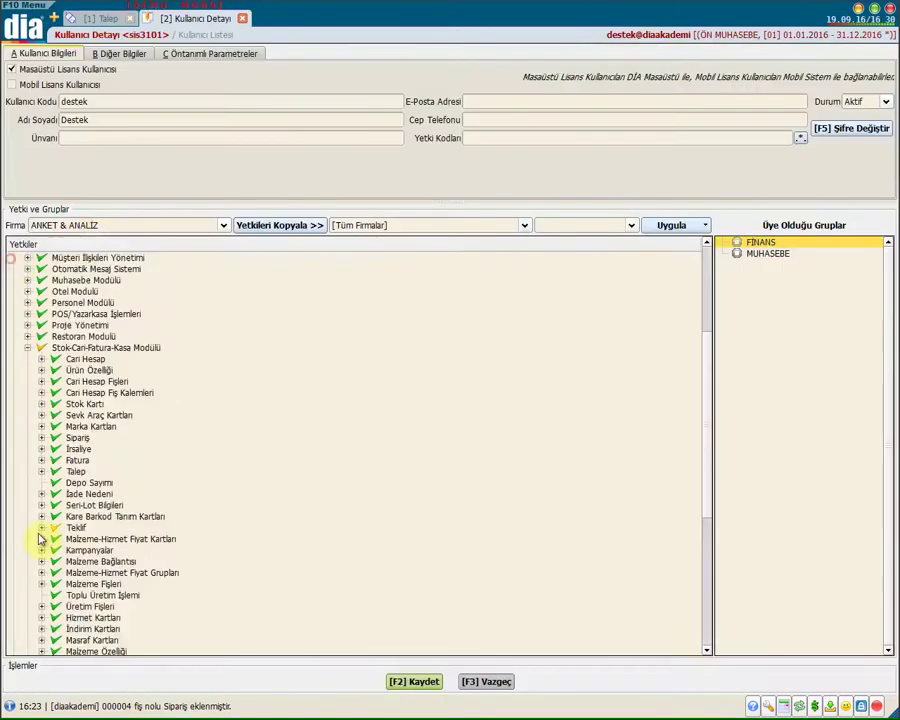
pyautogui.click(40, 527)
pyautogui.scroll(-2, 100, 530)
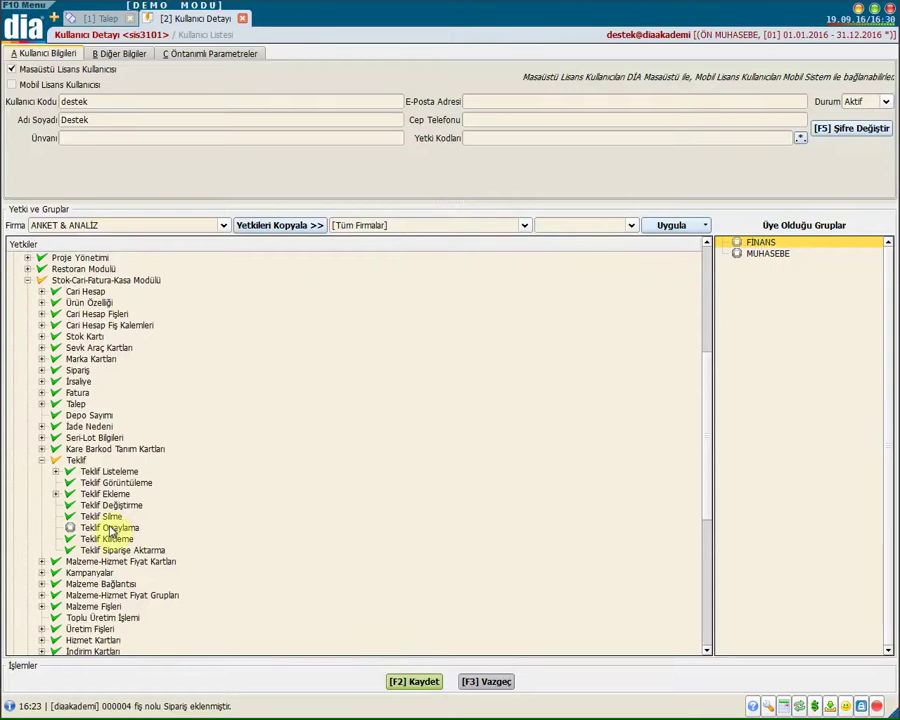
# Step: Leave the user's details without saving, close the user list and return to the new request slip
pyautogui.click(463, 684)
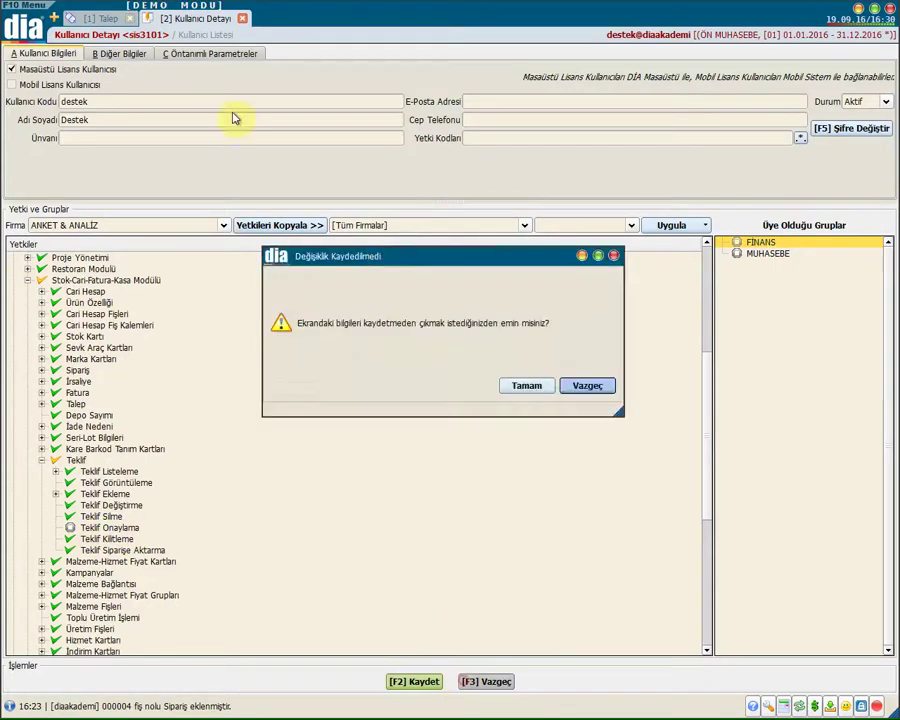
pyautogui.click(526, 382)
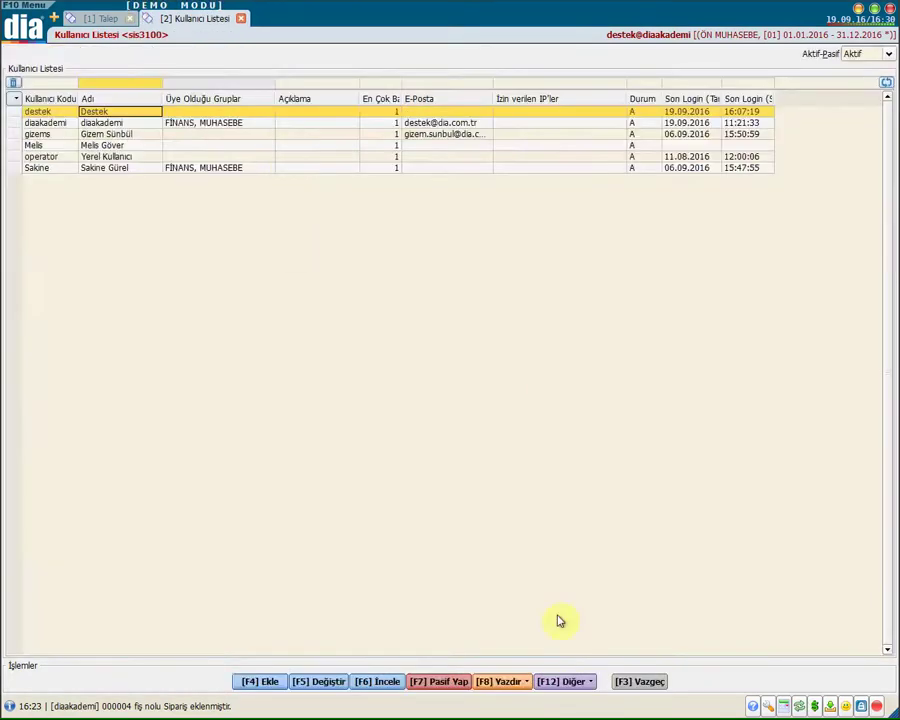
pyautogui.click(639, 681)
pyautogui.click(97, 18)
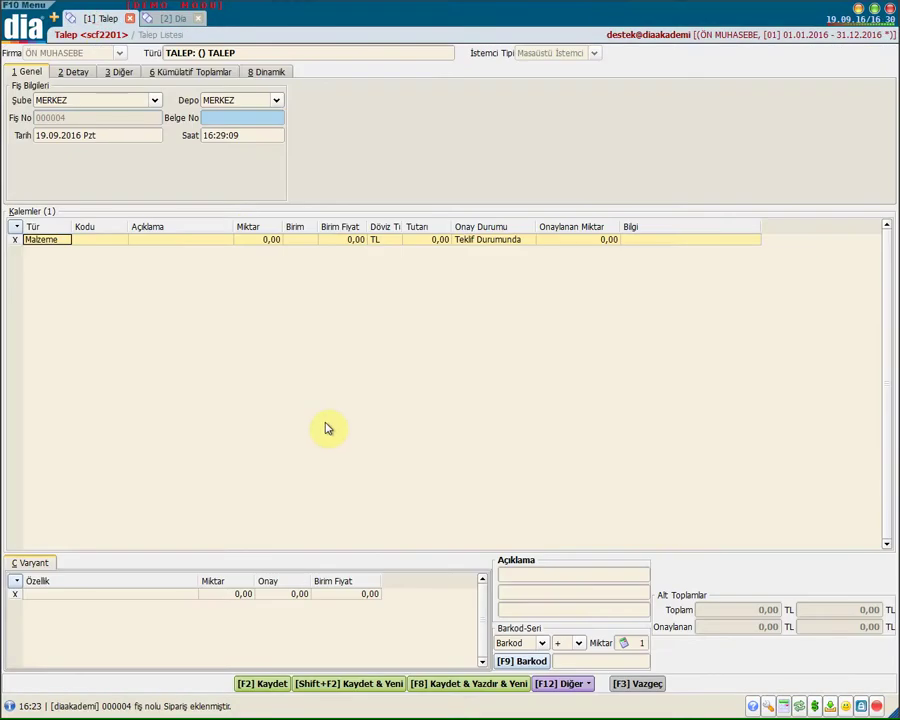
# Step: Go through the request's branch, warehouse, date and time fields, and set Belge No to 1596354
pyautogui.click(94, 103)
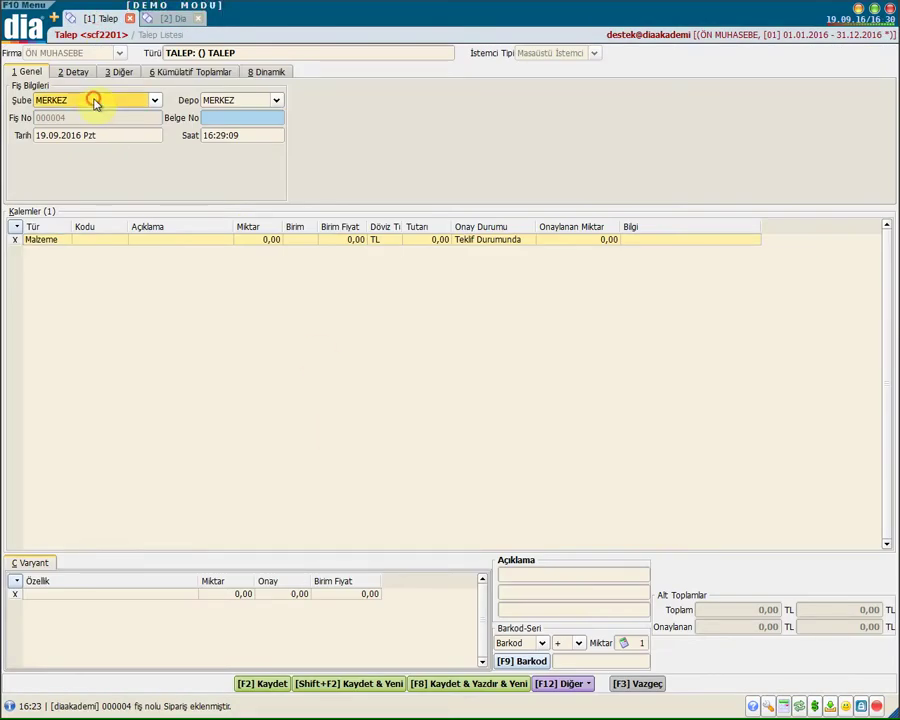
pyautogui.click(213, 103)
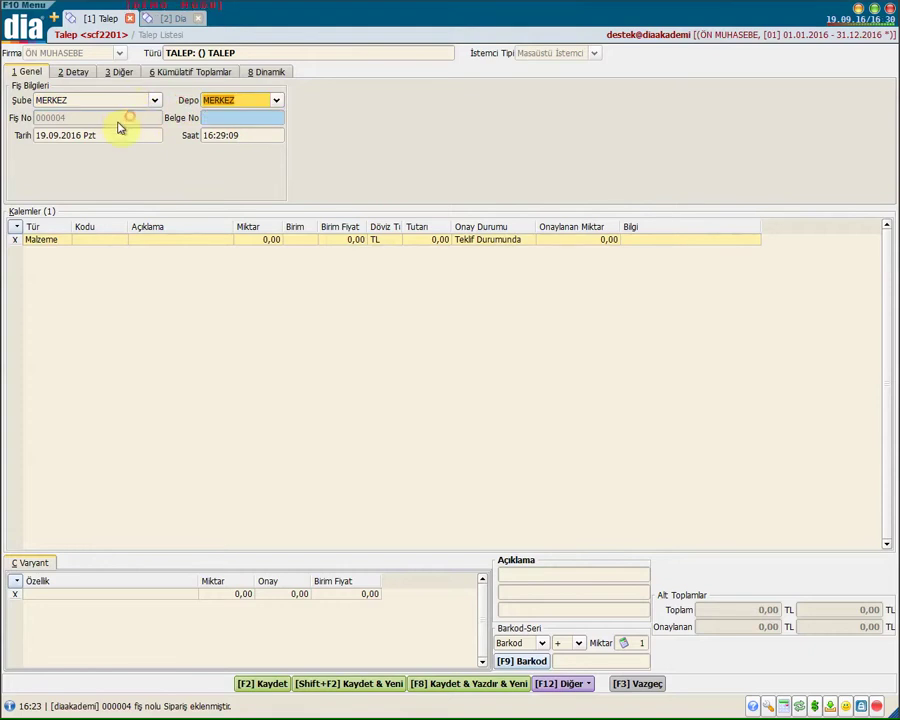
pyautogui.click(215, 119)
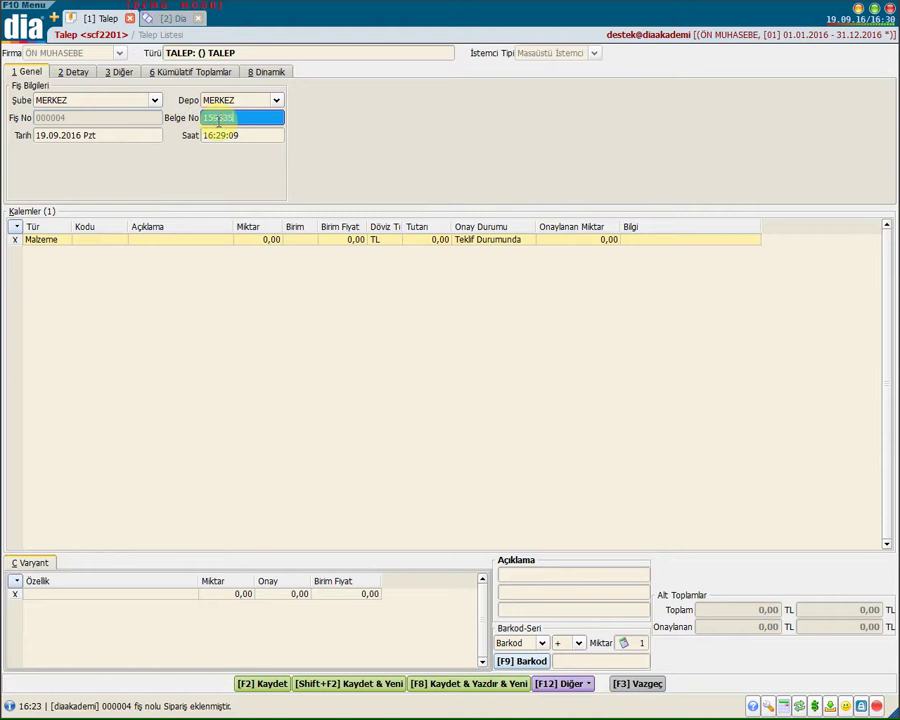
pyautogui.click(148, 137)
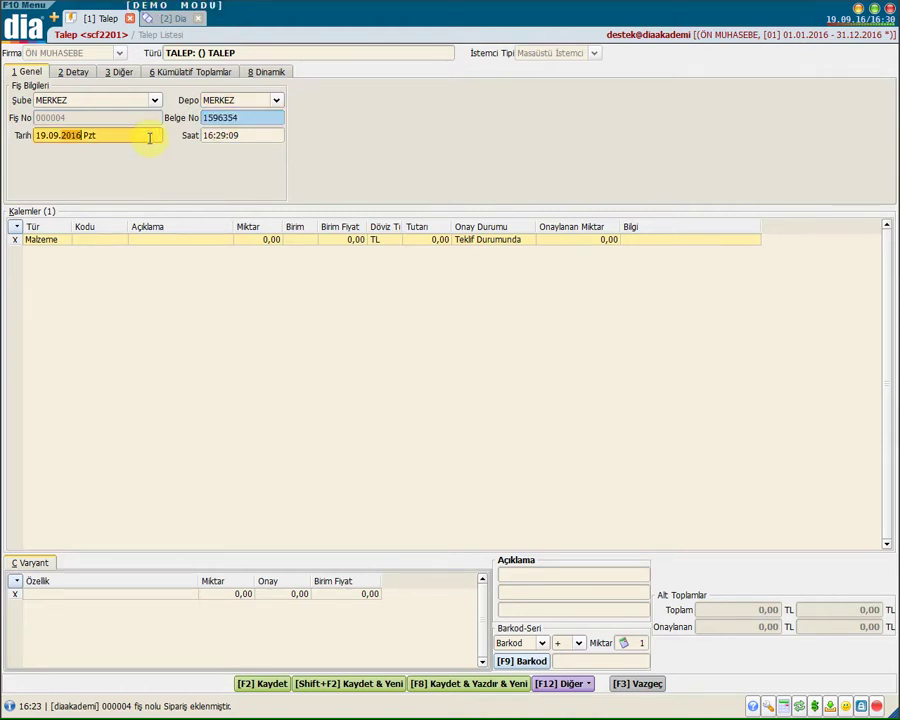
pyautogui.click(243, 135)
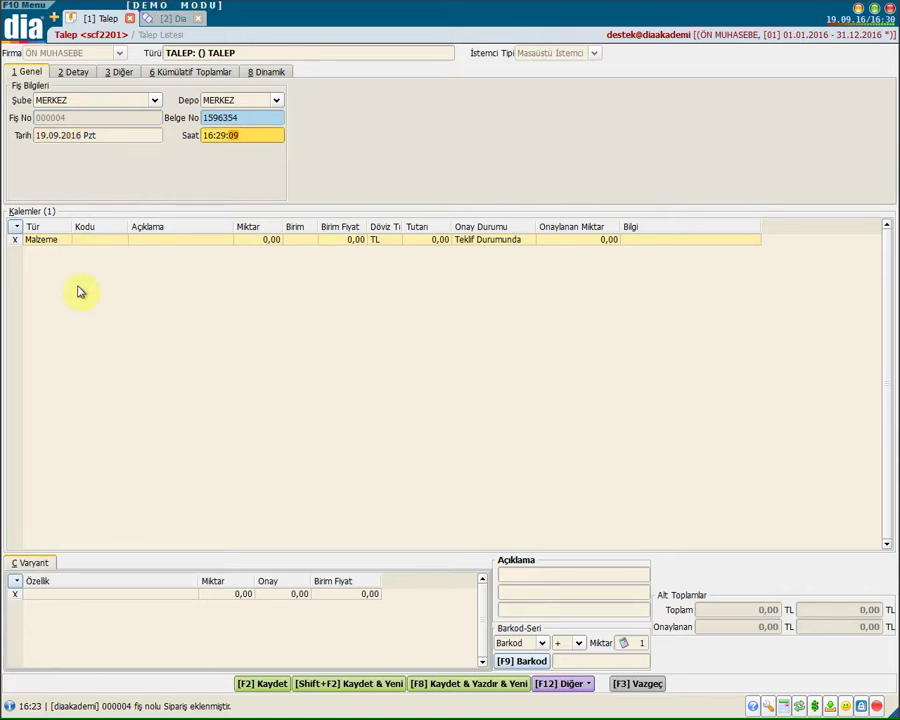
# Step: Fill the first Malzeme line with stock item 000042, the 123520 washer-dryer, from the material list
pyautogui.click(64, 241)
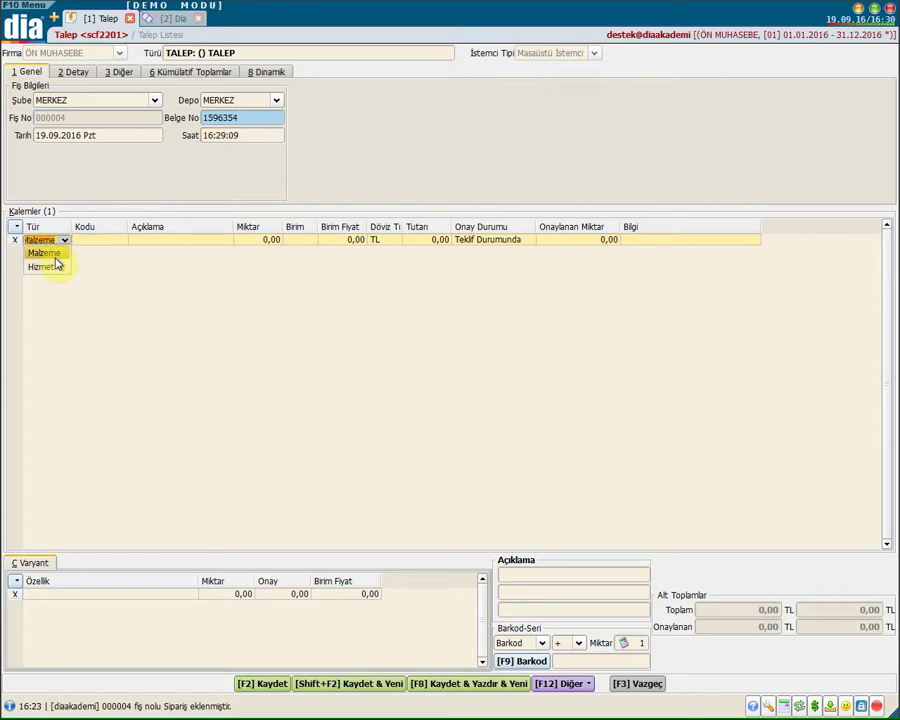
pyautogui.click(90, 242)
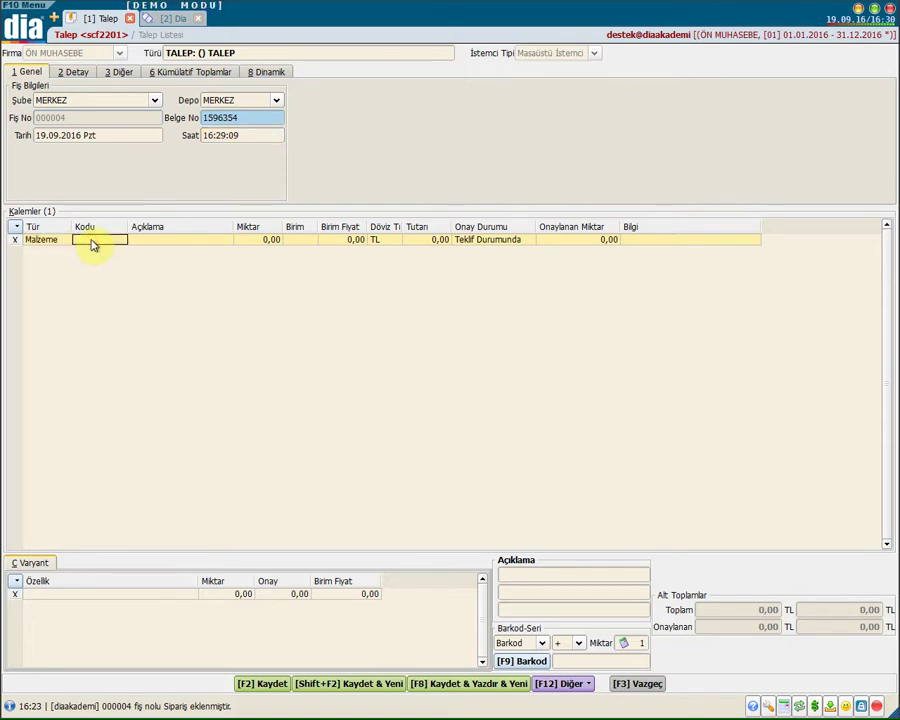
pyautogui.click(90, 241)
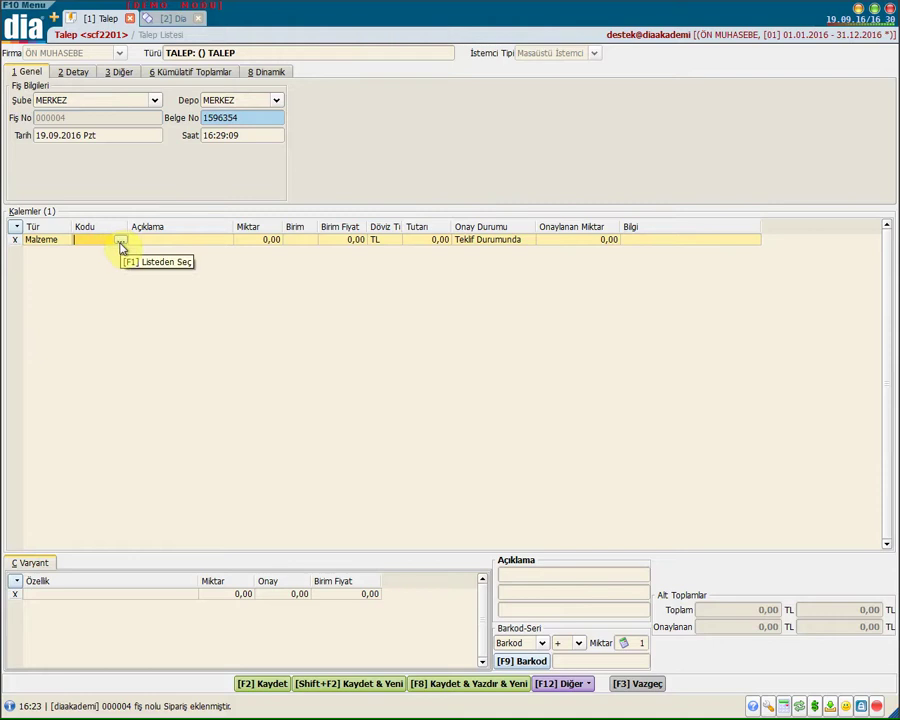
pyautogui.click(121, 243)
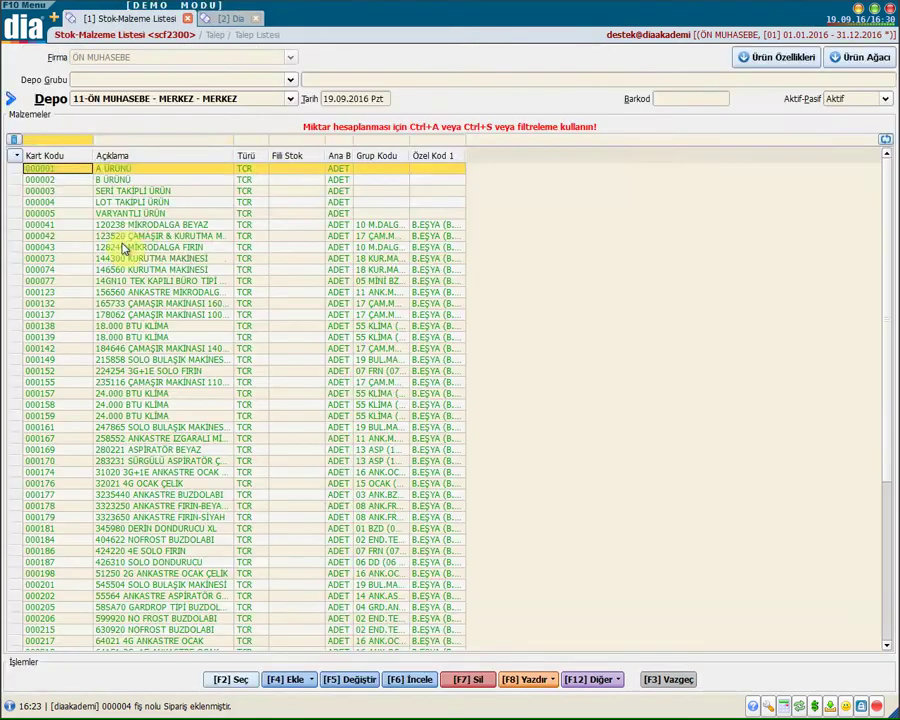
pyautogui.doubleClick(121, 236)
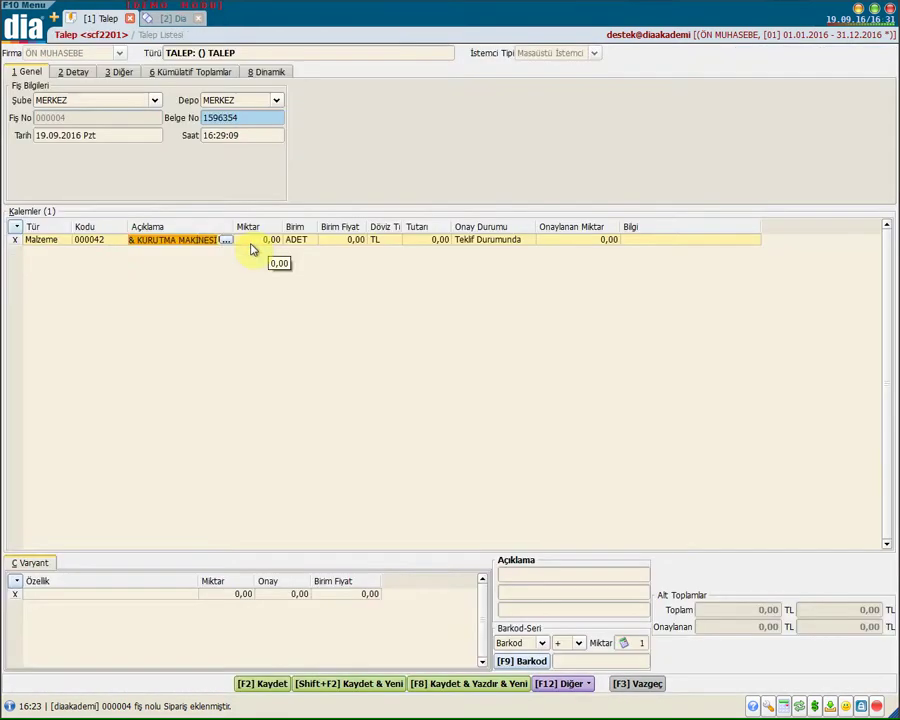
# Step: Set the washer-dryer line's quantity to 5 and apply the fixed price Fiyat 4 as its unit price
pyautogui.click(251, 243)
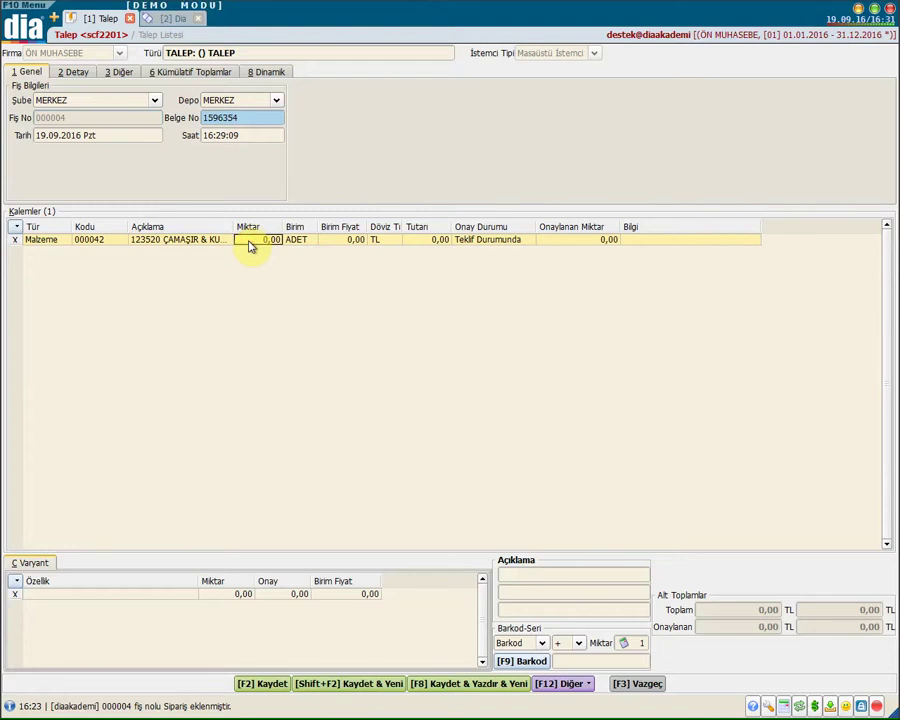
pyautogui.write('5')
pyautogui.press('Return')
pyautogui.press('Return')
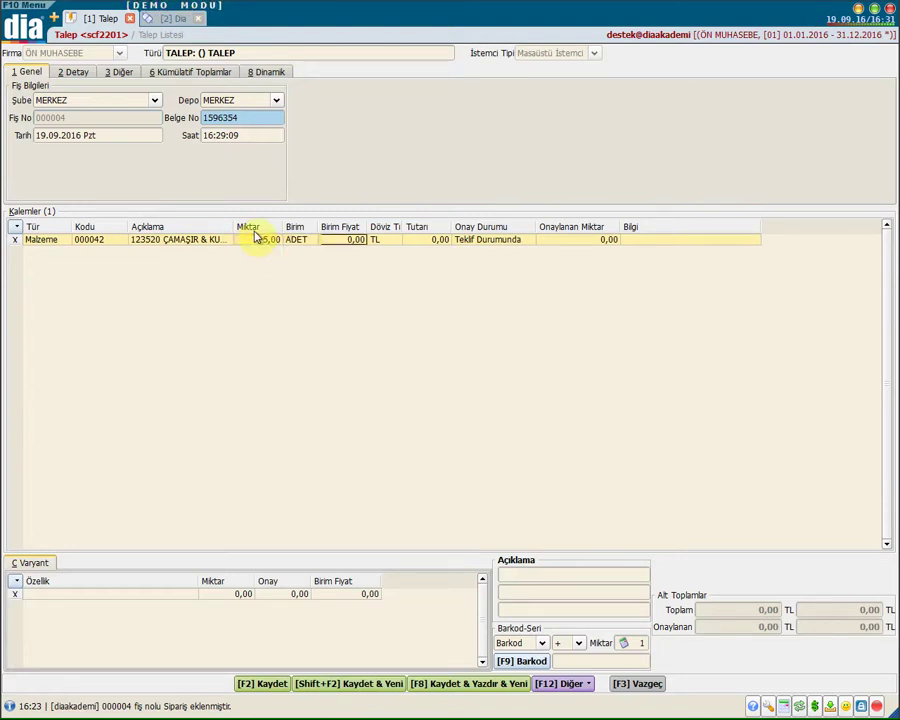
pyautogui.rightClick(339, 240)
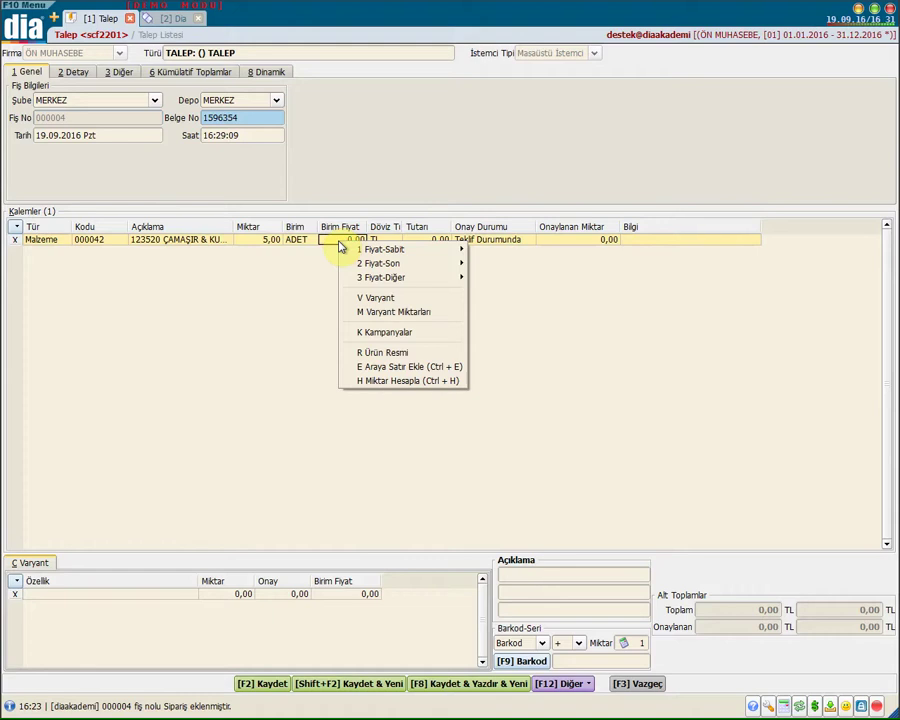
pyautogui.moveTo(416, 251)
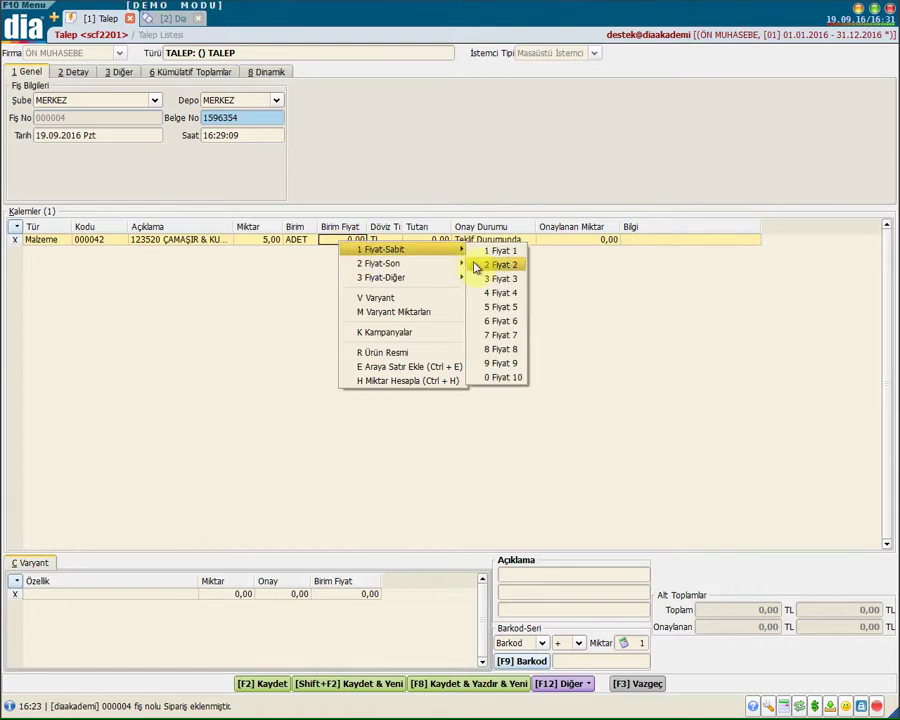
pyautogui.click(494, 292)
# Step: Examine the washer-dryer line's approval status, approved quantity and Bilgi fields
pyautogui.click(474, 245)
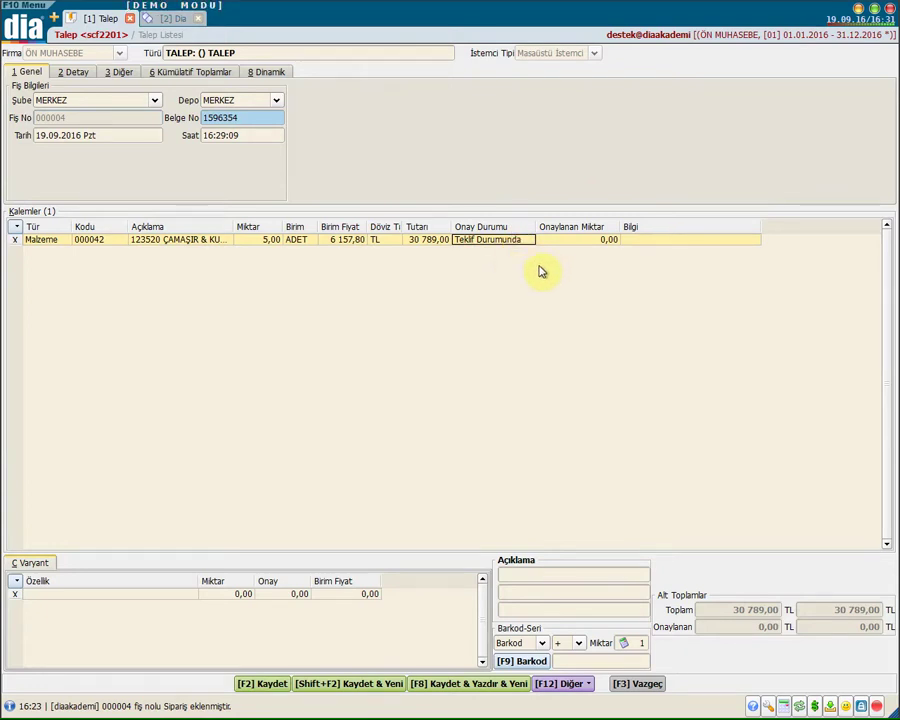
pyautogui.click(560, 241)
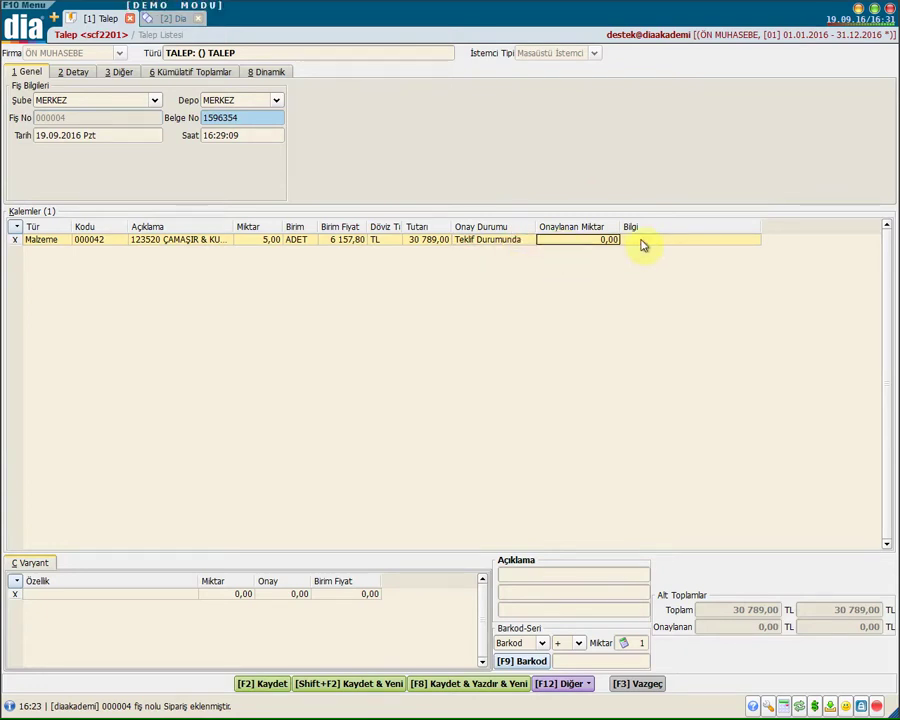
pyautogui.click(640, 242)
pyautogui.click(616, 243)
pyautogui.click(640, 244)
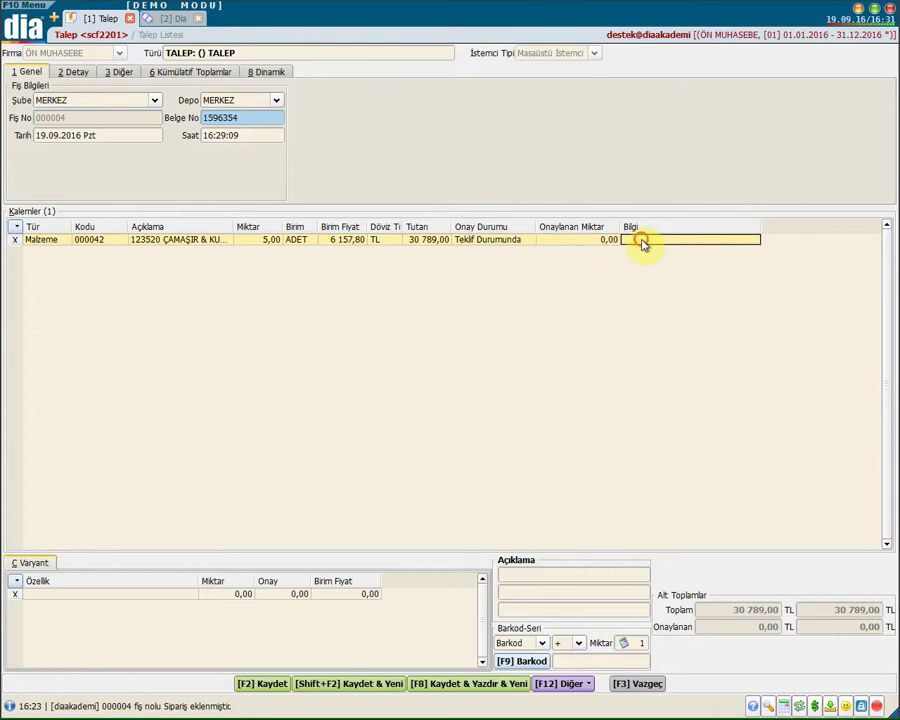
pyautogui.click(600, 241)
pyautogui.click(648, 241)
# Step: Review the request's detail codes, price update and project settings, cumulative totals and dynamic fields
pyautogui.click(76, 72)
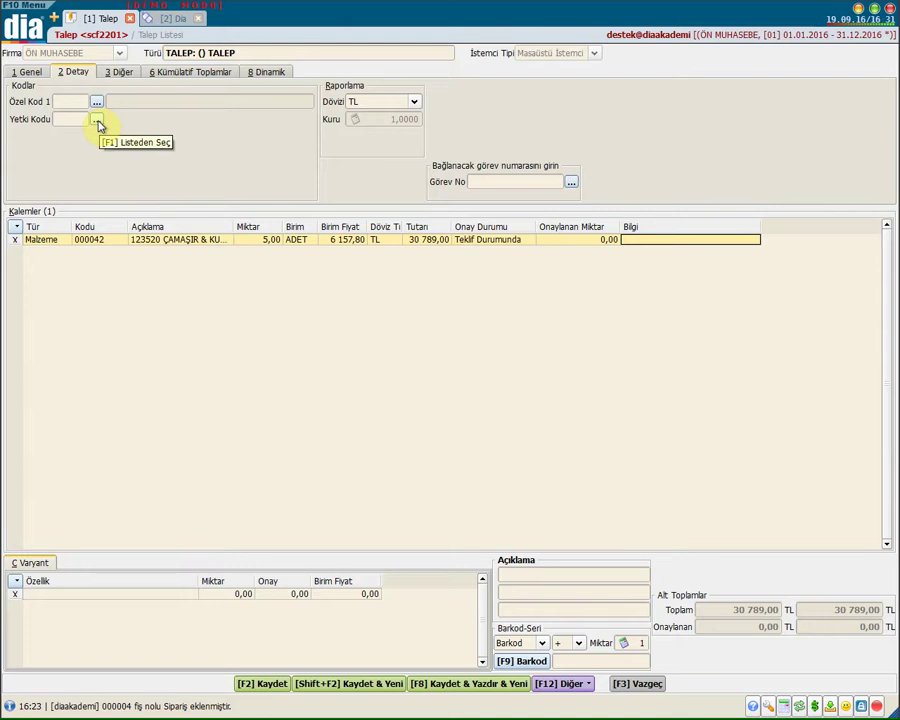
pyautogui.click(118, 73)
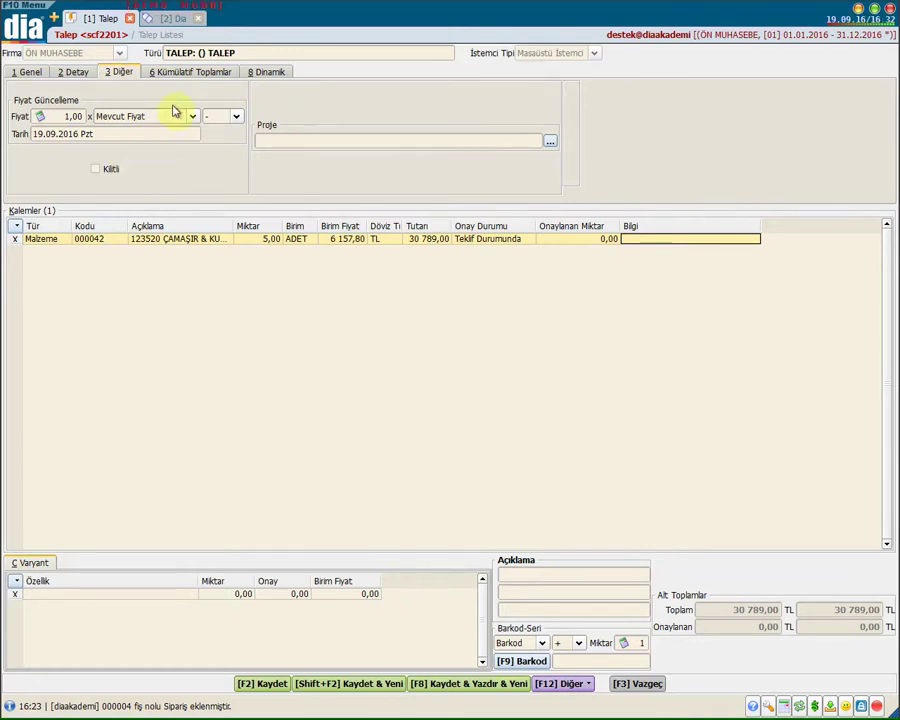
pyautogui.click(185, 76)
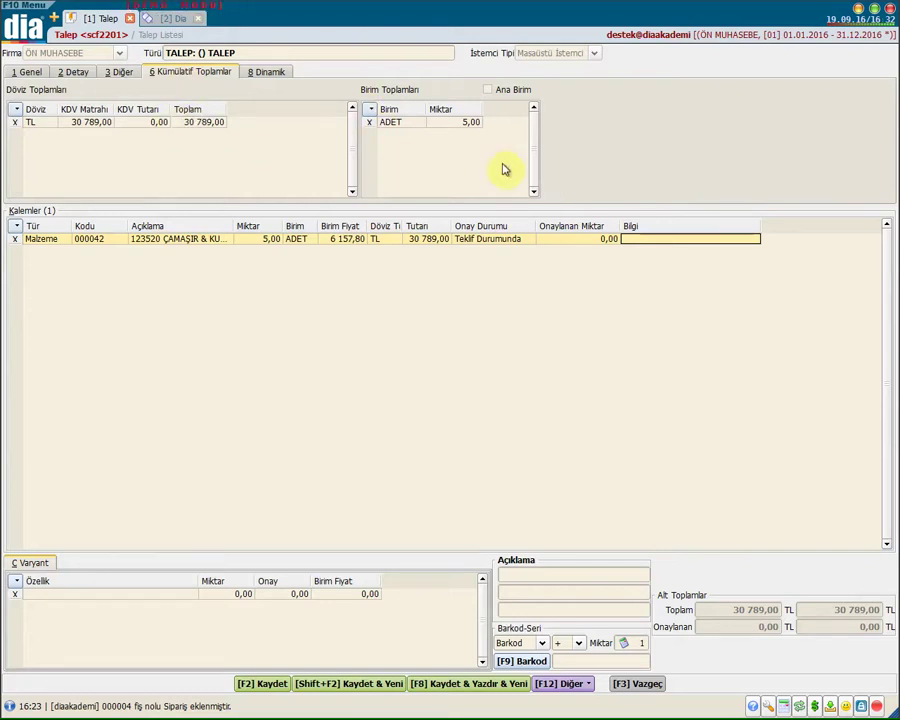
pyautogui.click(264, 76)
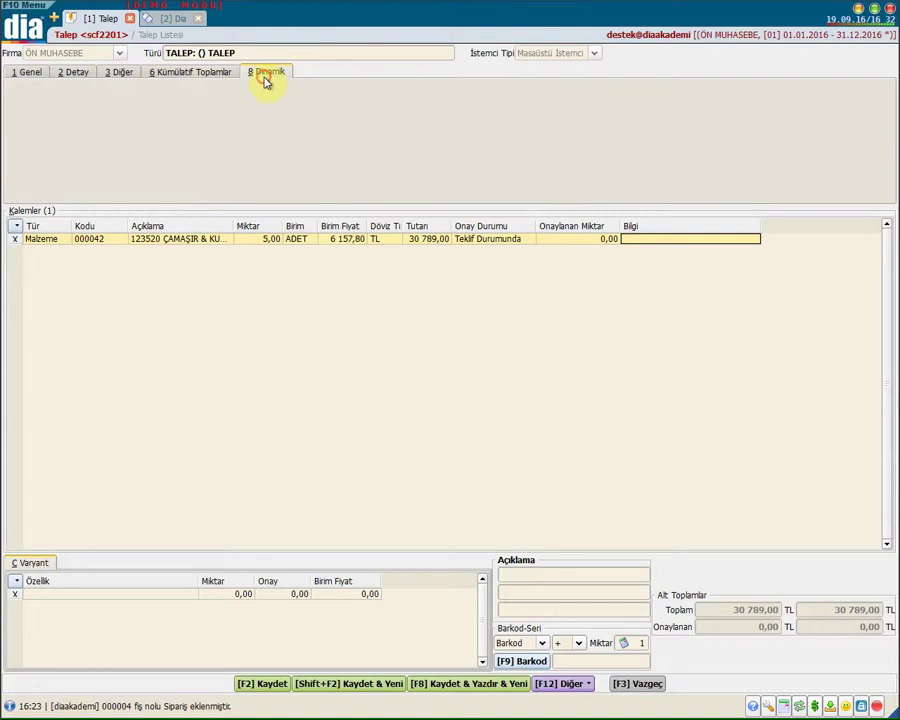
pyautogui.click(206, 75)
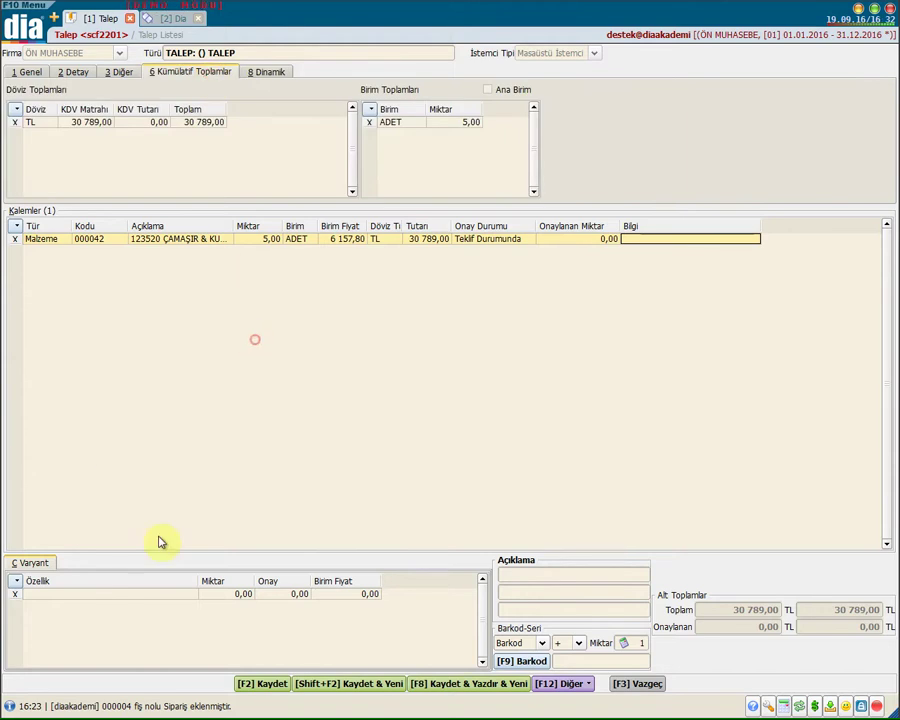
# Step: Check the variant row's fields and restore the washer-dryer line's quantity to 5 and unit price to 6 157,80
pyautogui.click(72, 596)
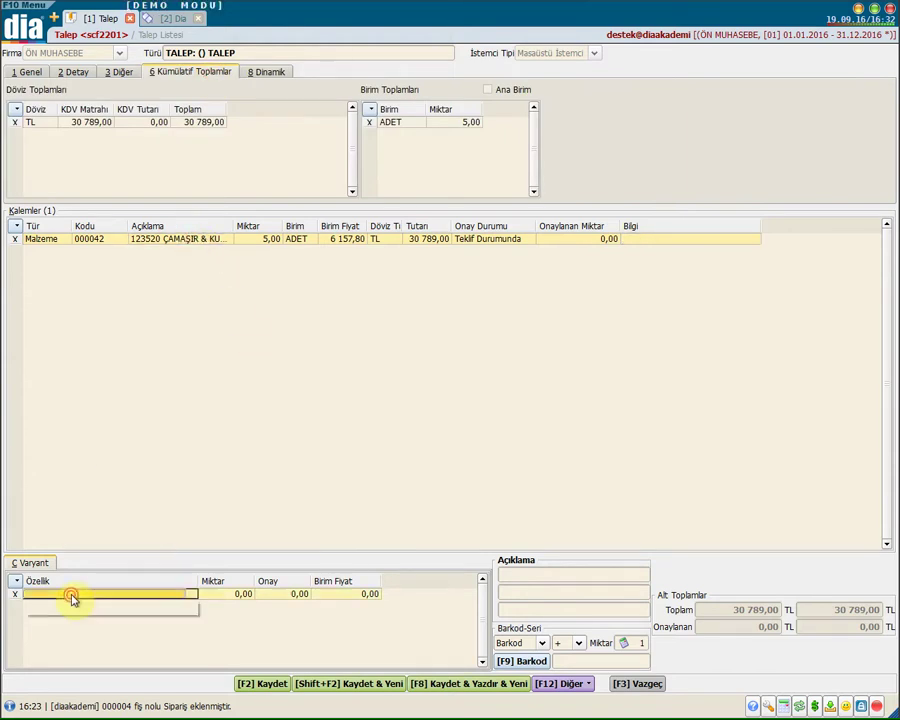
pyautogui.click(265, 602)
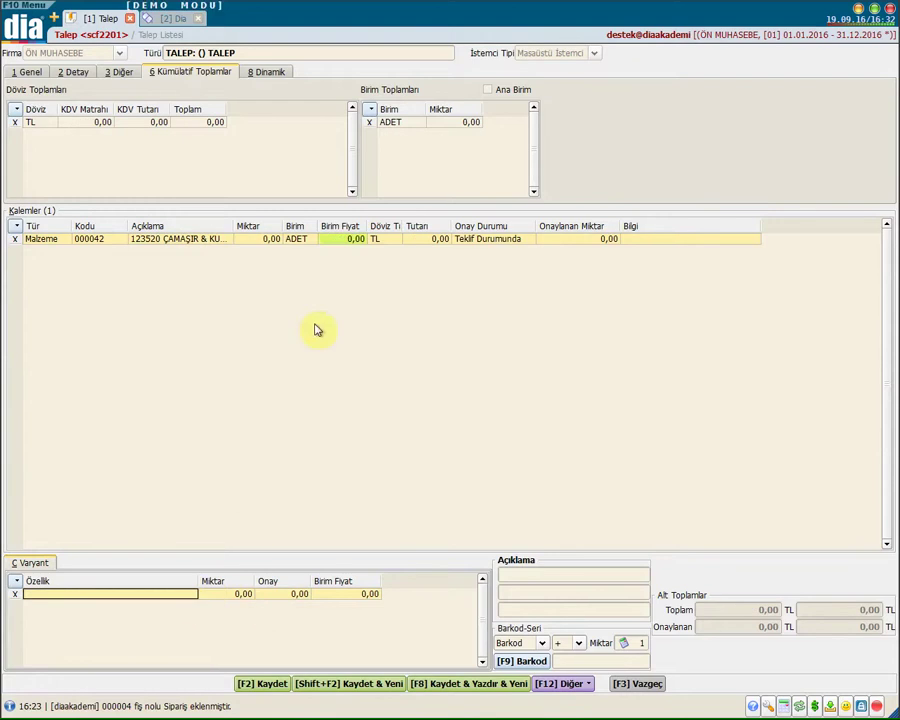
pyautogui.click(343, 241)
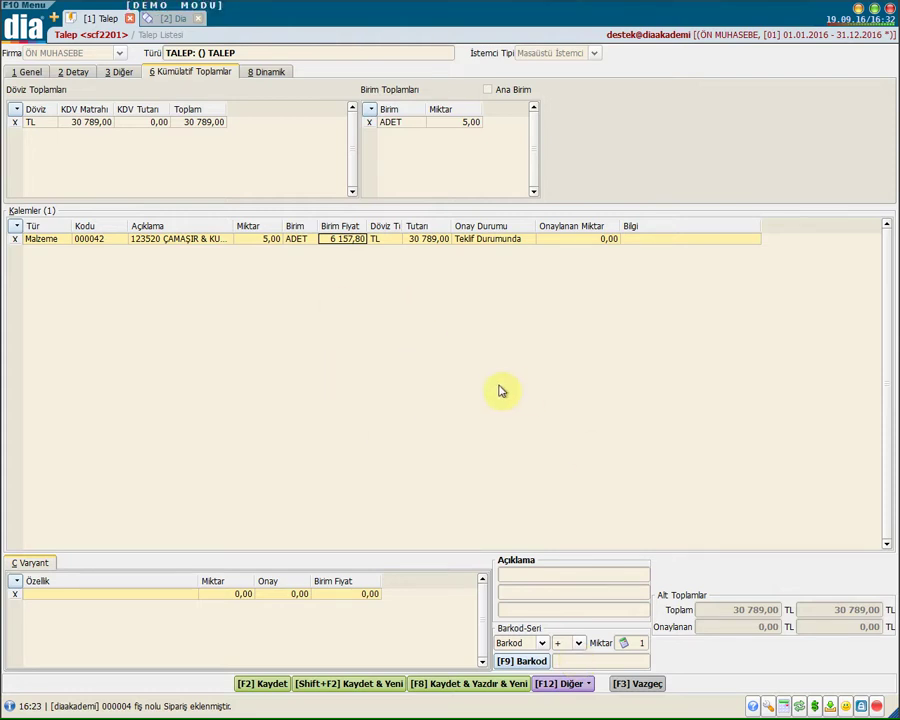
# Step: Enter "sipariş oluşacak" as the request's description, save the slip and check its order status in the request list
pyautogui.click(528, 576)
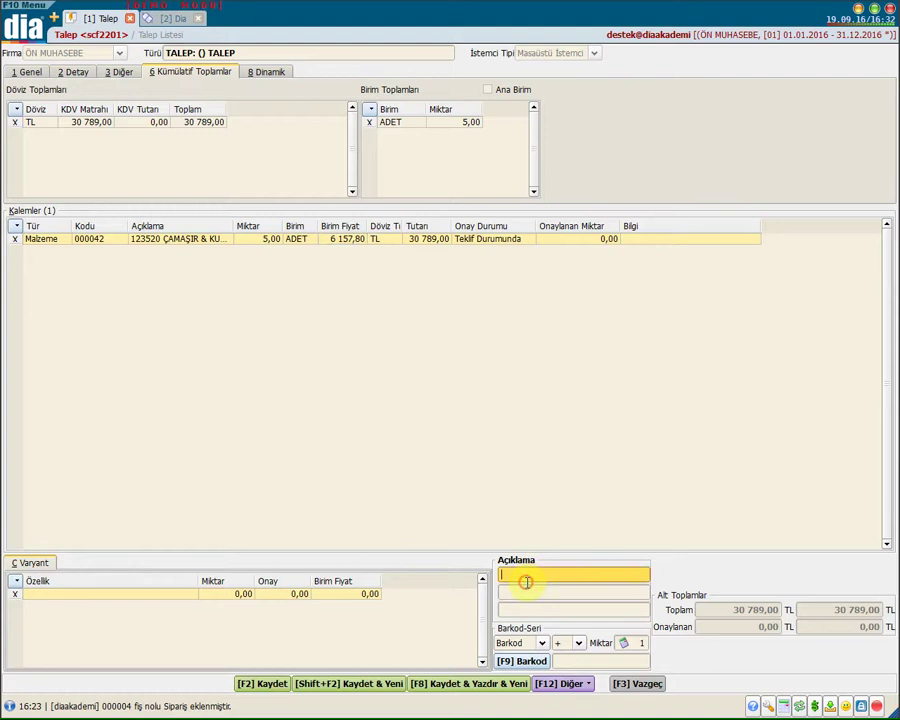
pyautogui.write('sipariş oluşacak')
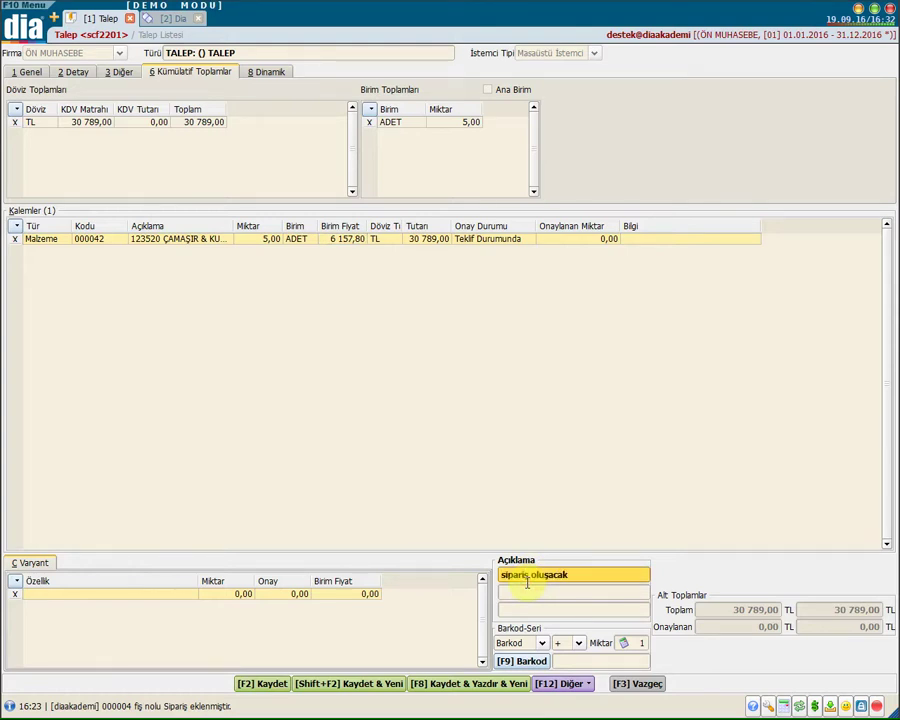
pyautogui.click(262, 683)
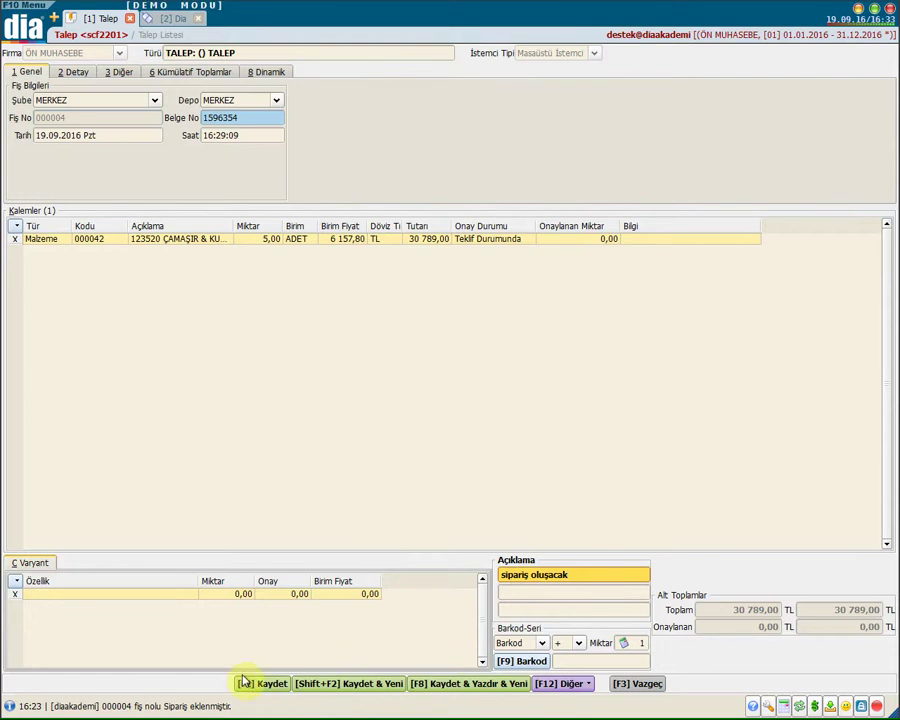
pyautogui.click(262, 686)
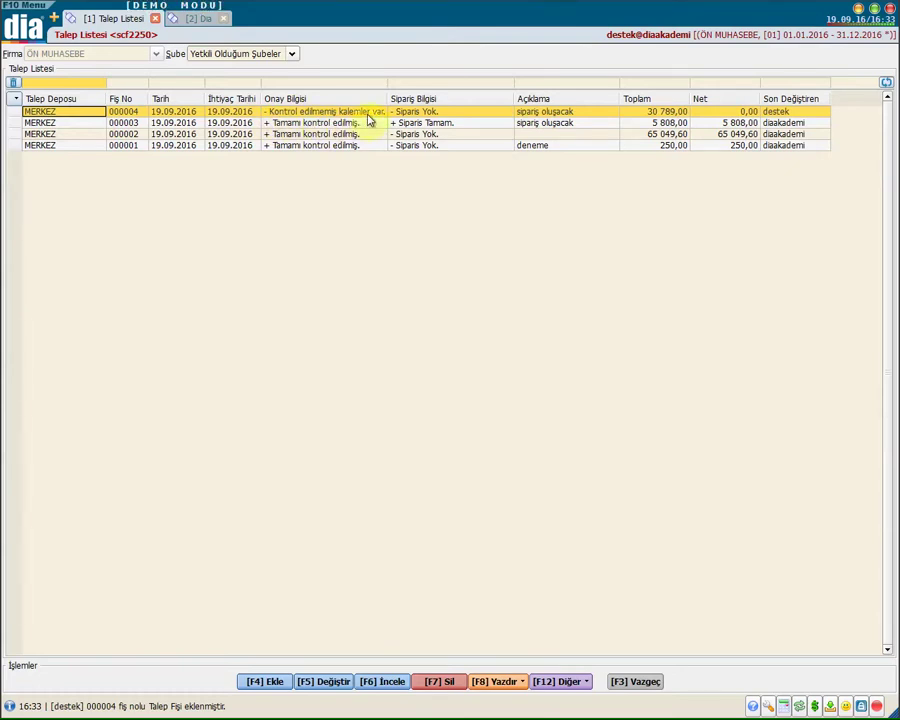
pyautogui.click(496, 114)
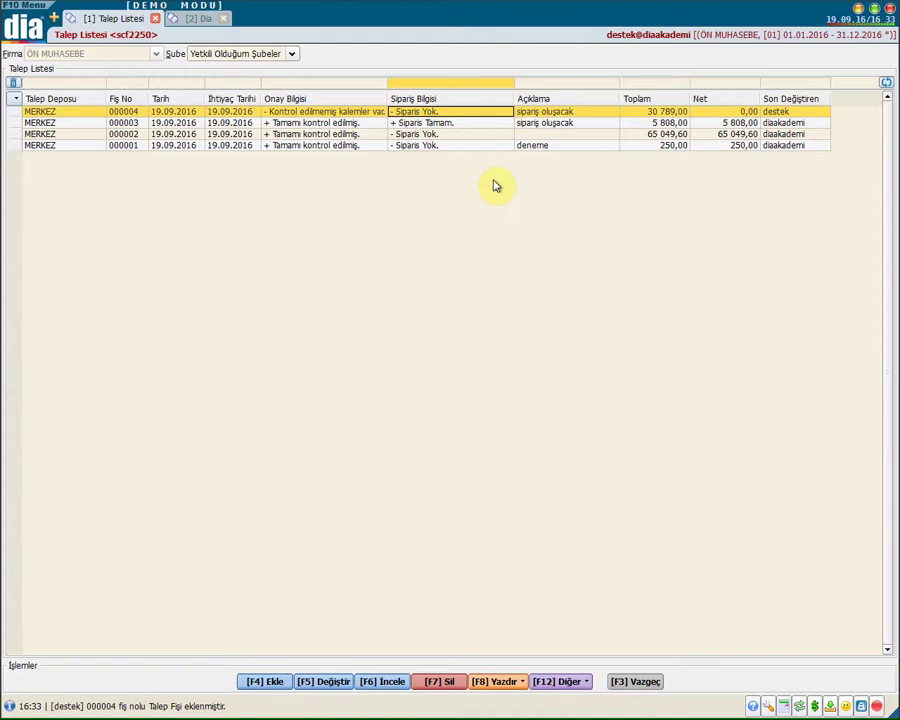
# Step: Switch to the approving user's DIA session and open the 30 789,00 request from its request list for editing
pyautogui.hotkey('alt', 'Tab')
pyautogui.press('F3')
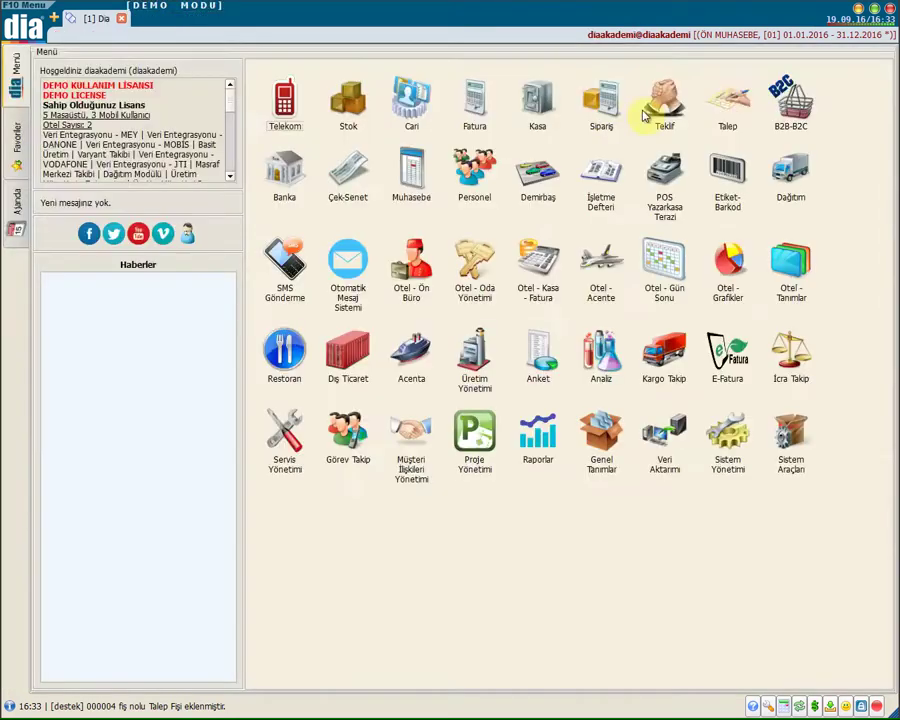
pyautogui.click(719, 106)
pyautogui.click(347, 102)
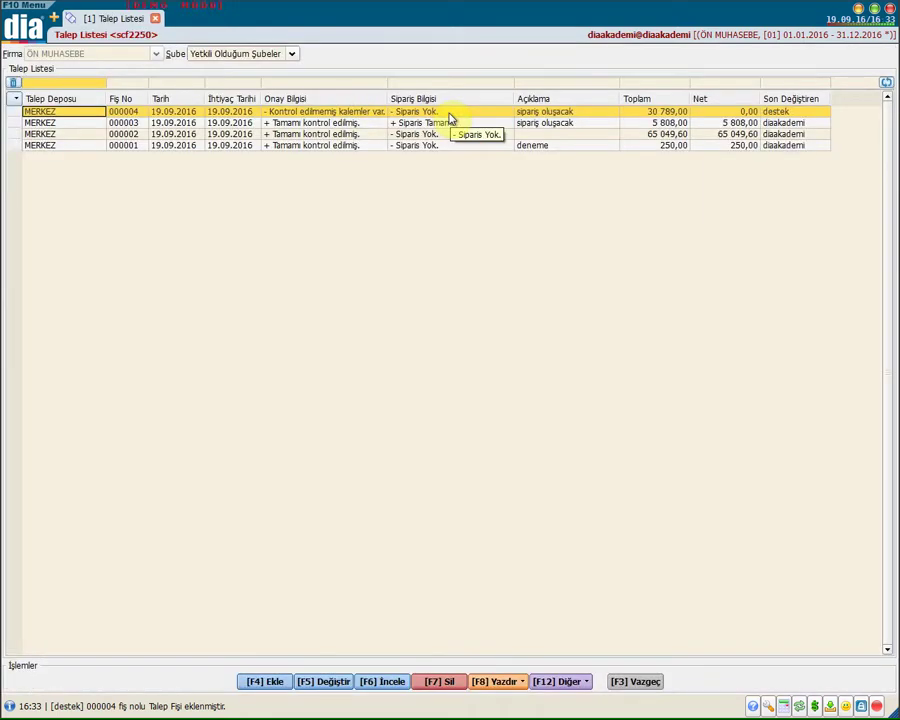
pyautogui.click(449, 114)
pyautogui.doubleClick(449, 114)
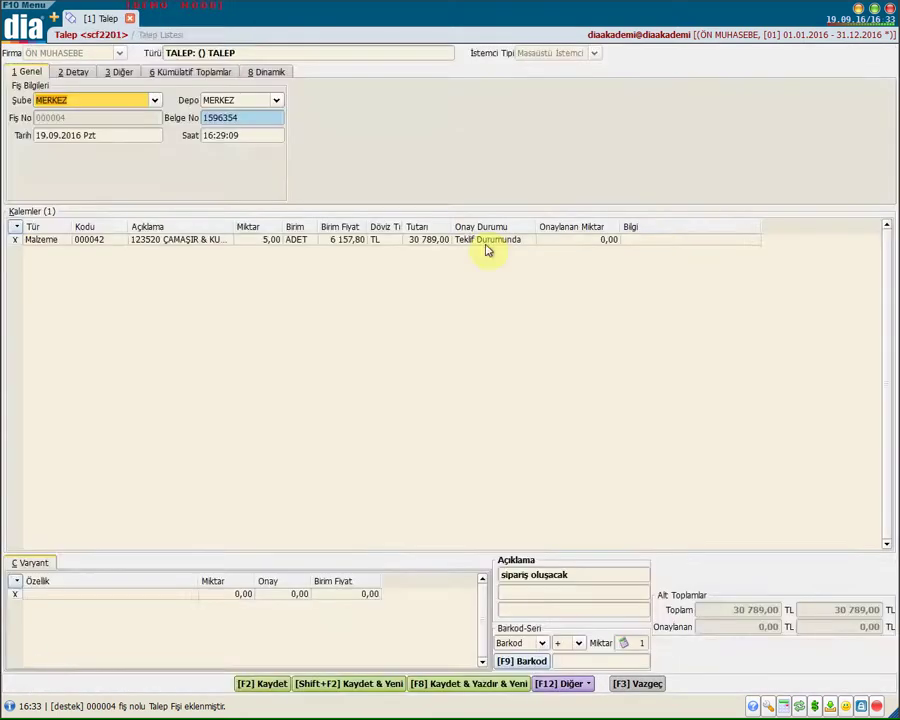
# Step: Set the washer-dryer line's approval status to Kabul Edildi and save the request
pyautogui.click(487, 245)
pyautogui.click(519, 240)
pyautogui.click(487, 244)
pyautogui.click(524, 242)
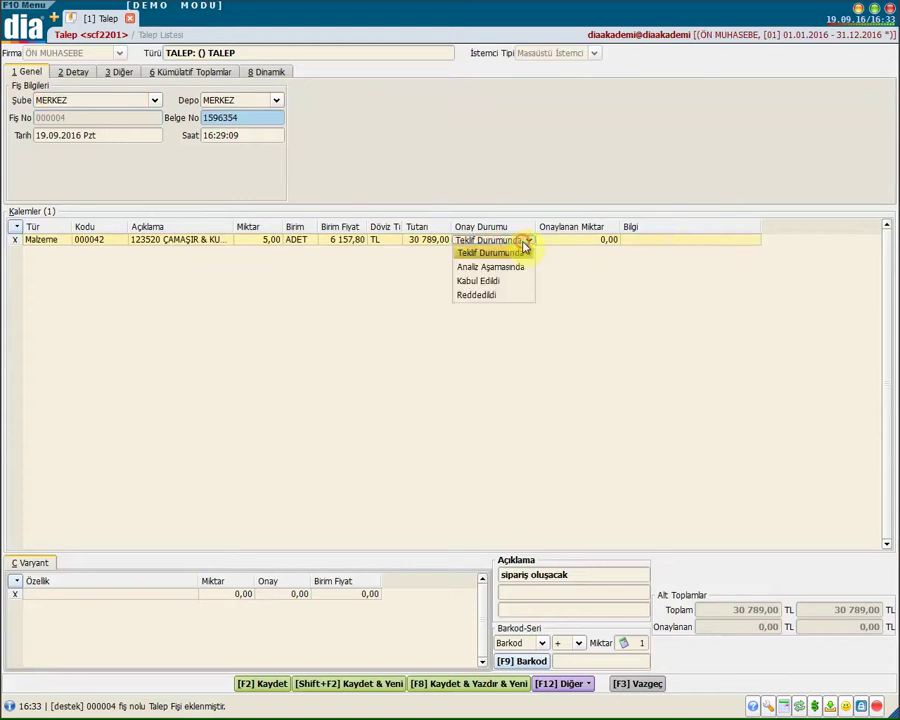
pyautogui.click(505, 282)
pyautogui.click(634, 243)
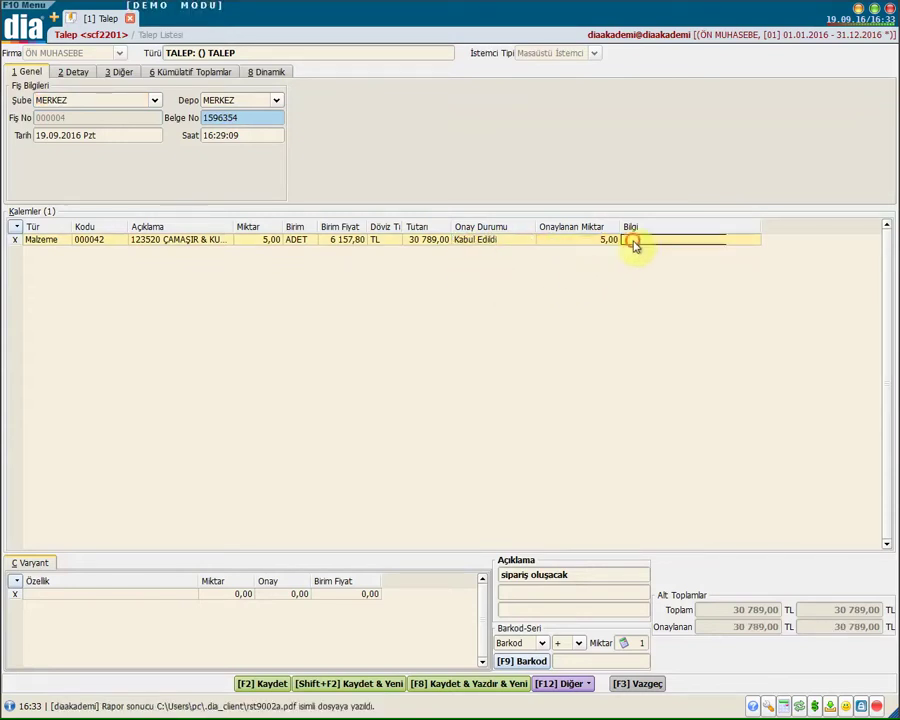
pyautogui.click(265, 684)
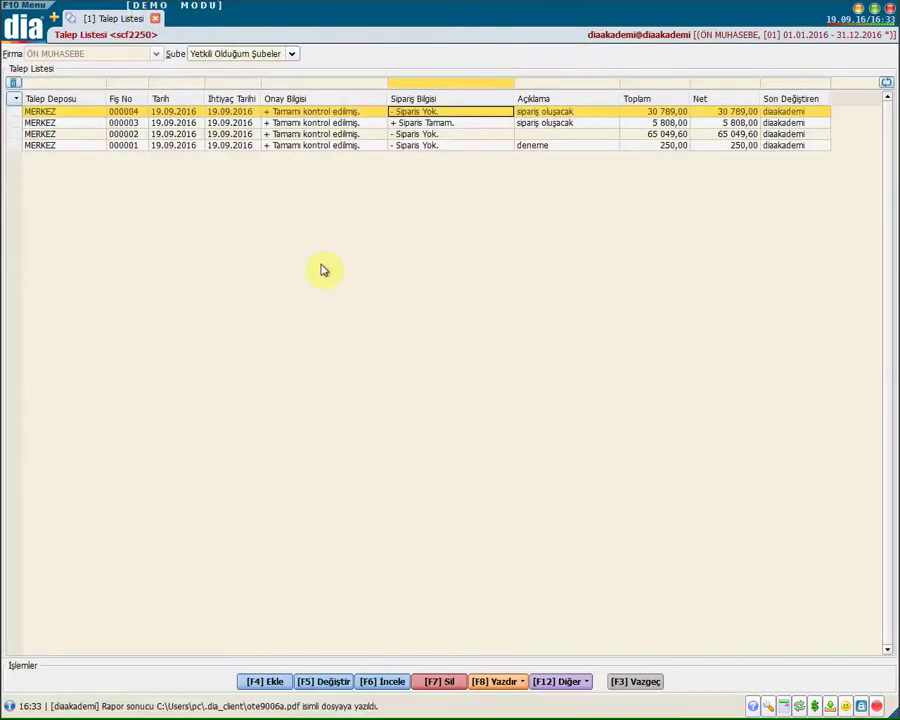
# Step: Examine the 5 808,00 request's approval status and Bilgi field, close it and return to the 30 789,00 request's row
pyautogui.doubleClick(370, 123)
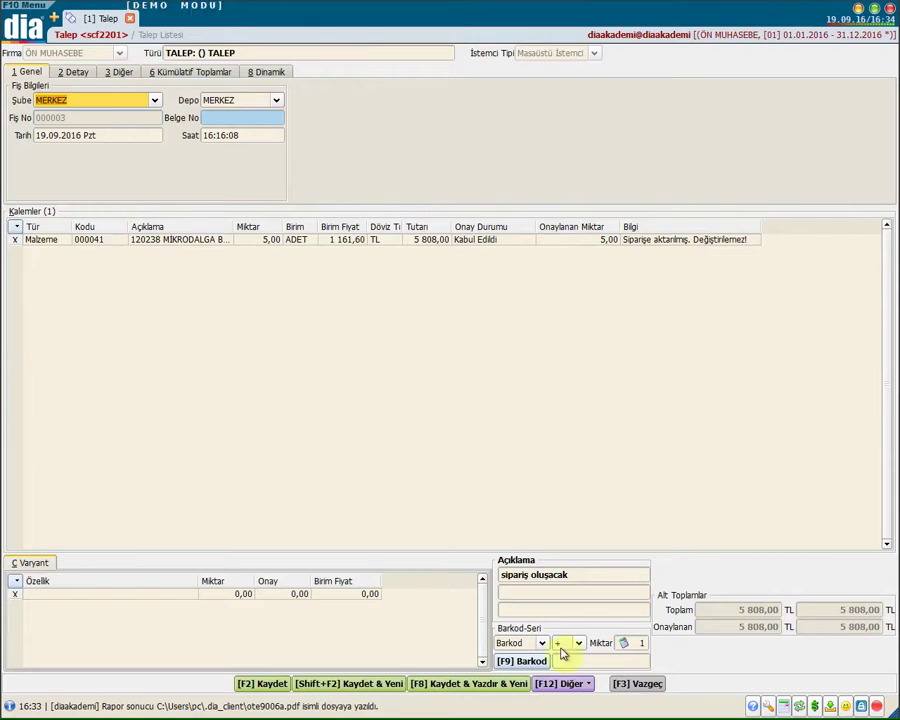
pyautogui.click(650, 688)
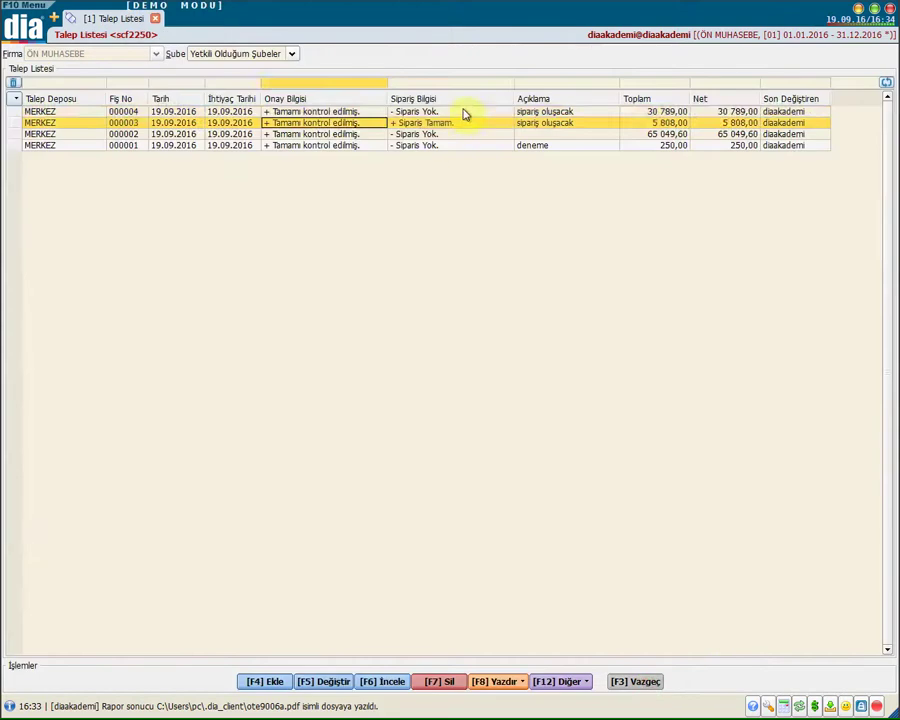
pyautogui.click(458, 111)
# Step: Open the order list alongside the request list and start a new Verilen (given) order slip
pyautogui.click(55, 20)
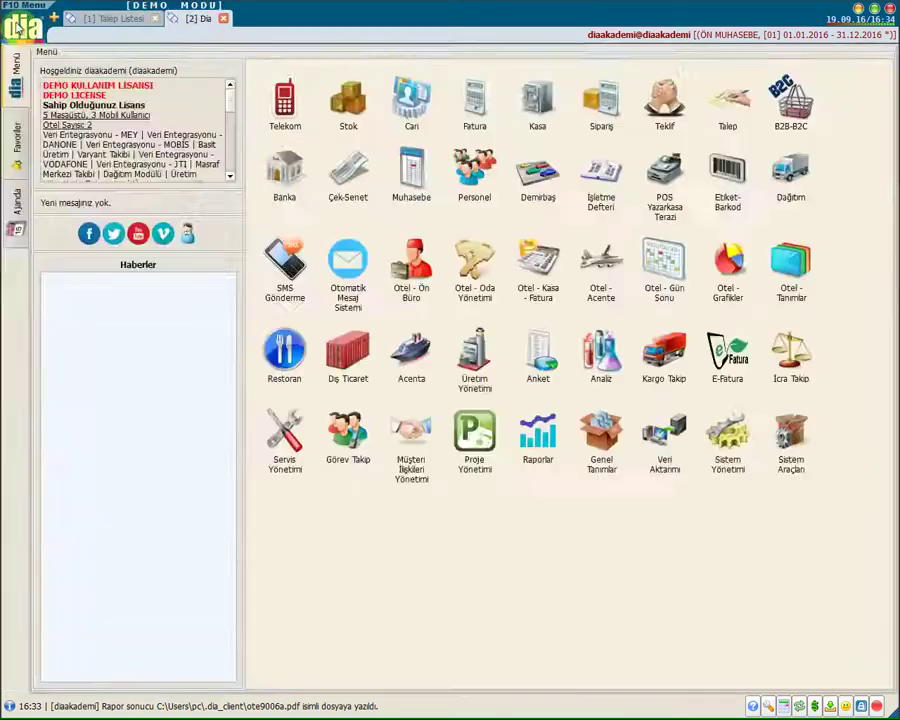
pyautogui.click(20, 20)
pyautogui.click(86, 165)
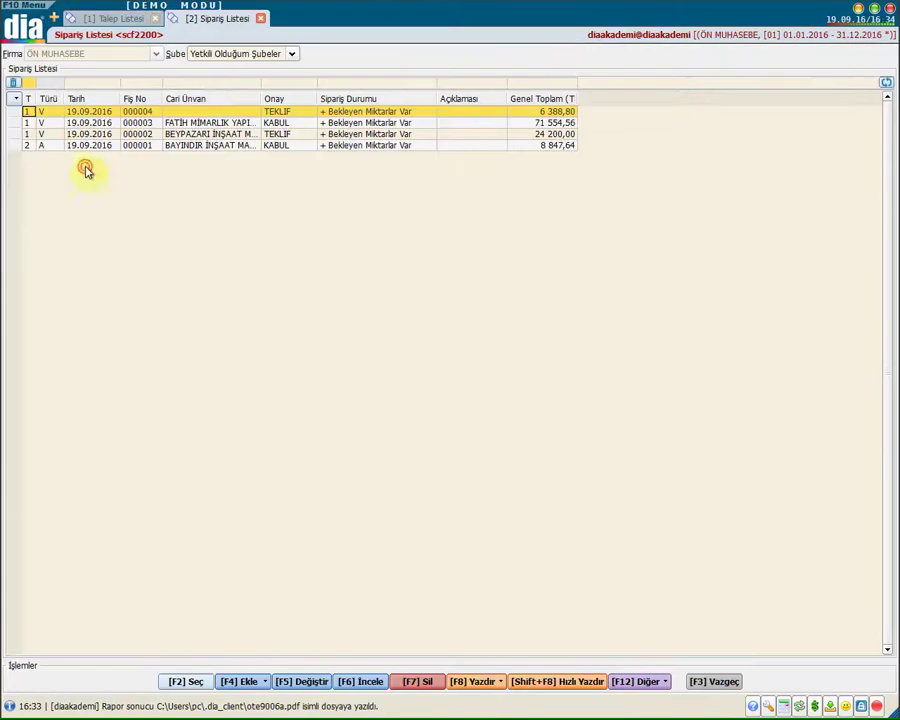
pyautogui.click(239, 684)
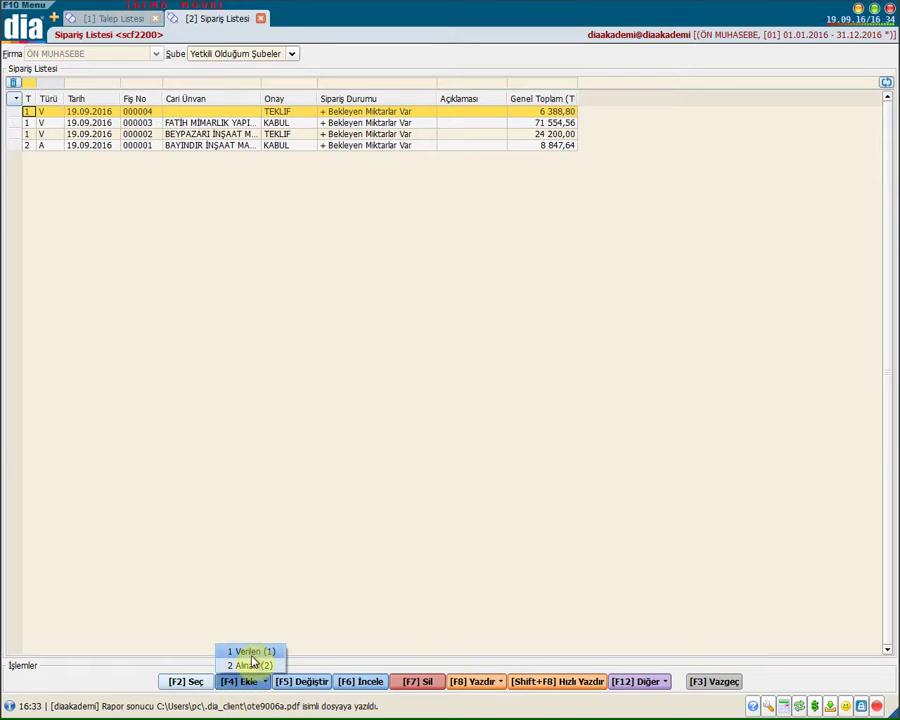
pyautogui.click(250, 651)
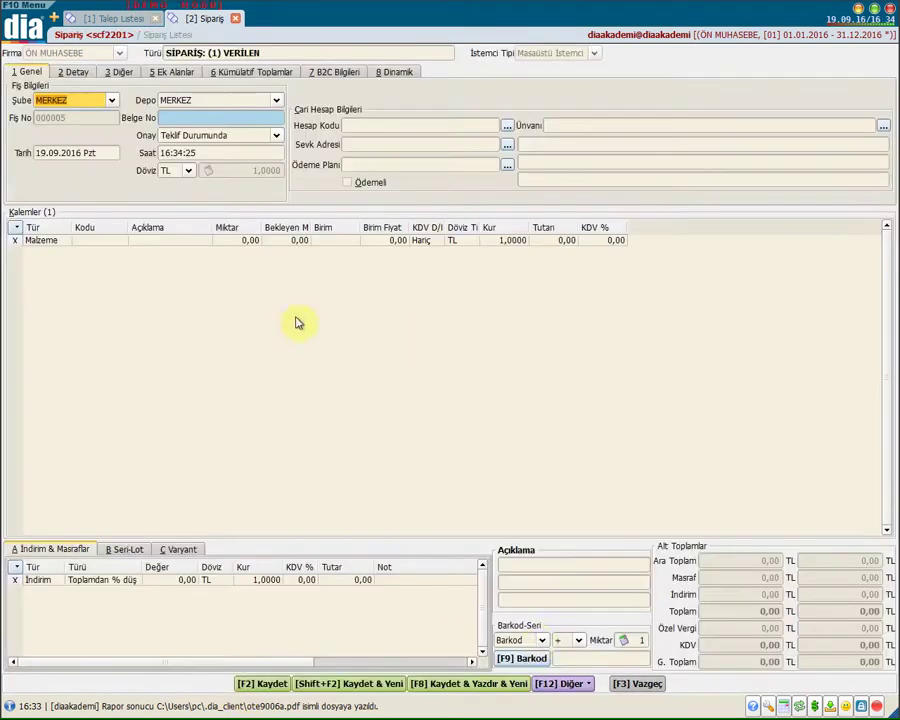
# Step: Transfer the 30 789,00 request into the new order with Talep Fişi Aktar
pyautogui.click(565, 689)
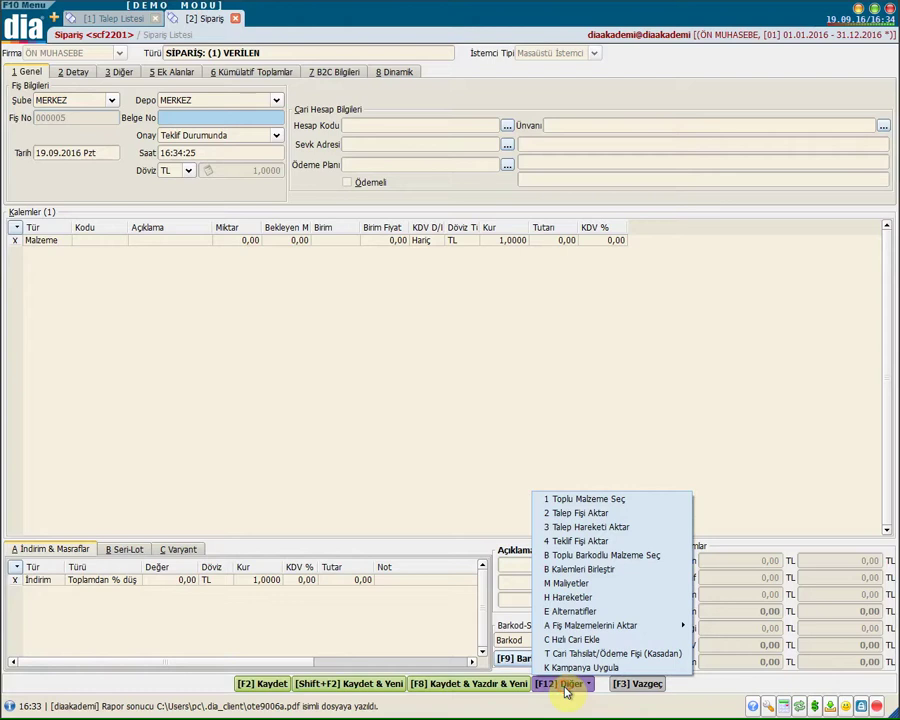
pyautogui.click(586, 516)
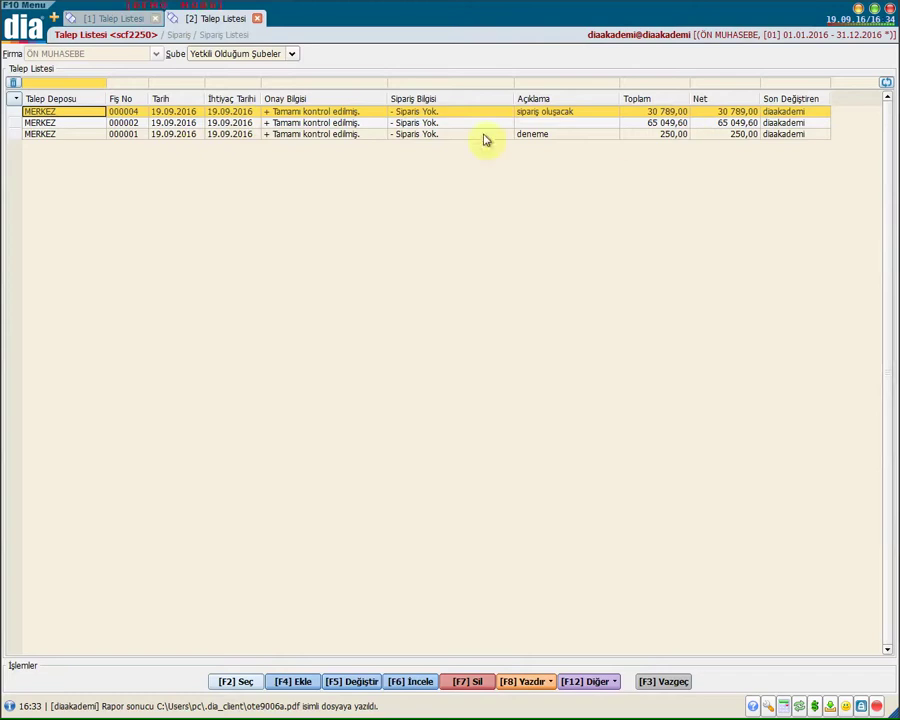
pyautogui.press('space')
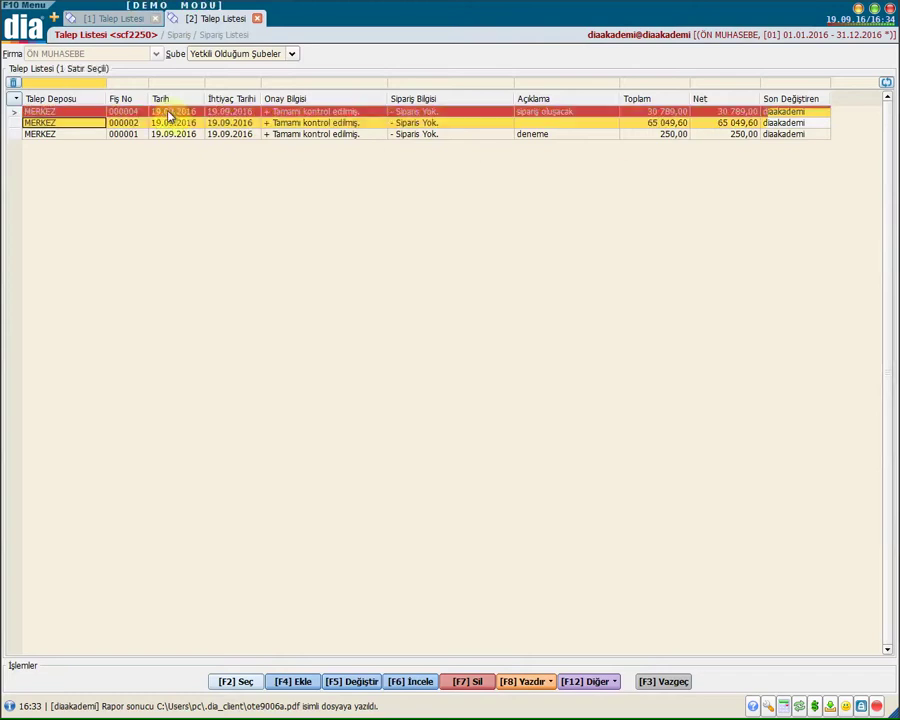
pyautogui.click(238, 681)
# Step: Assign HAN YAPI LTD.ŞTİ. as the order's current account and save the order
pyautogui.click(500, 124)
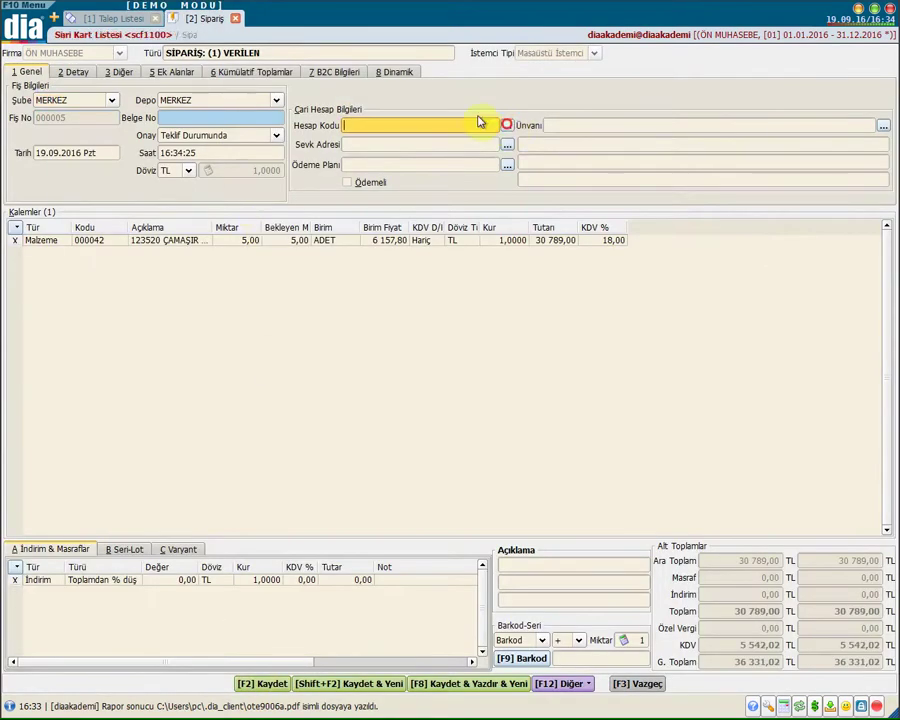
pyautogui.click(507, 125)
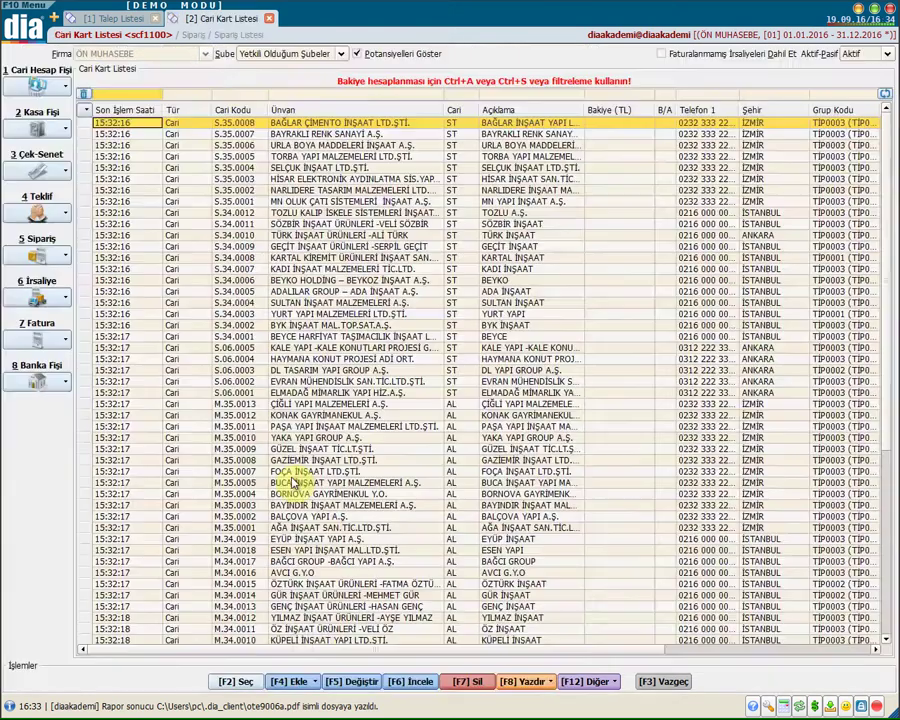
pyautogui.scroll(-2, 296, 500)
pyautogui.doubleClick(296, 658)
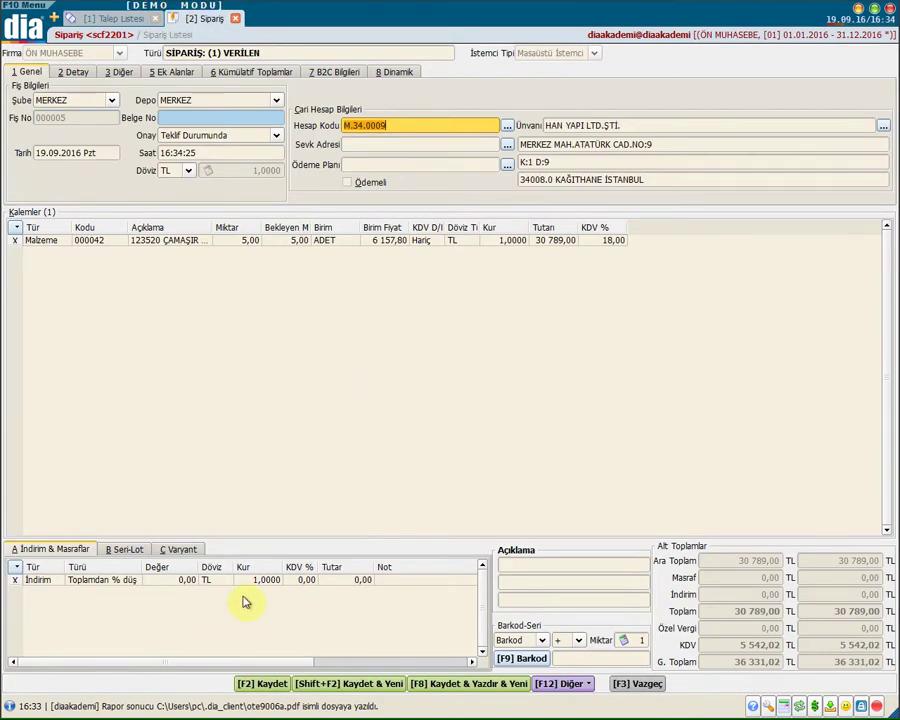
pyautogui.press('F2')
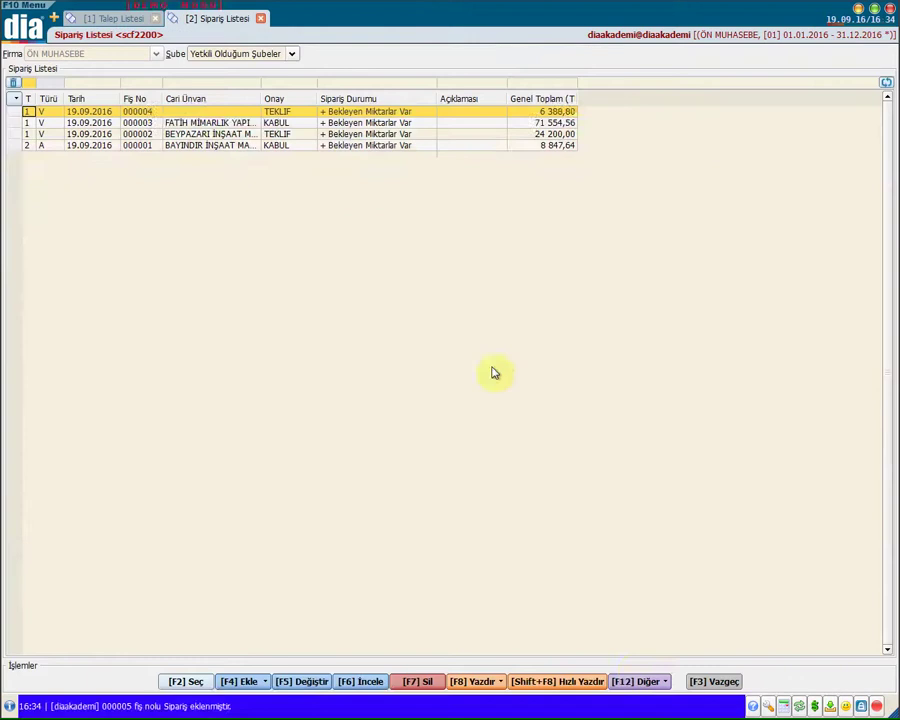
# Step: Change the HAN YAPI order's approval status to KABUL, and refresh the request list to update its order information
pyautogui.click(640, 680)
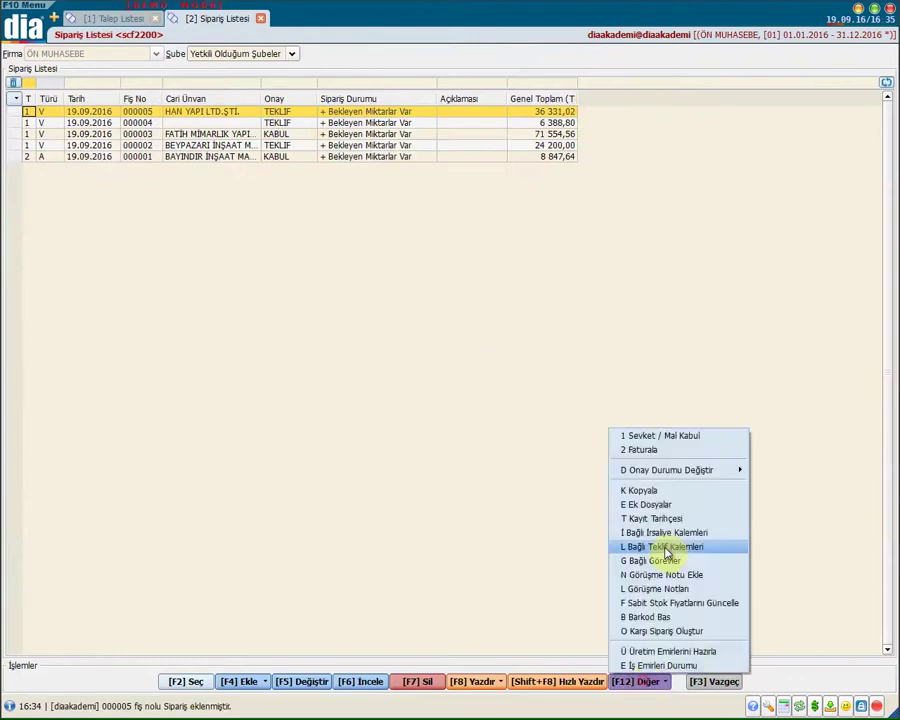
pyautogui.moveTo(668, 476)
pyautogui.click(765, 498)
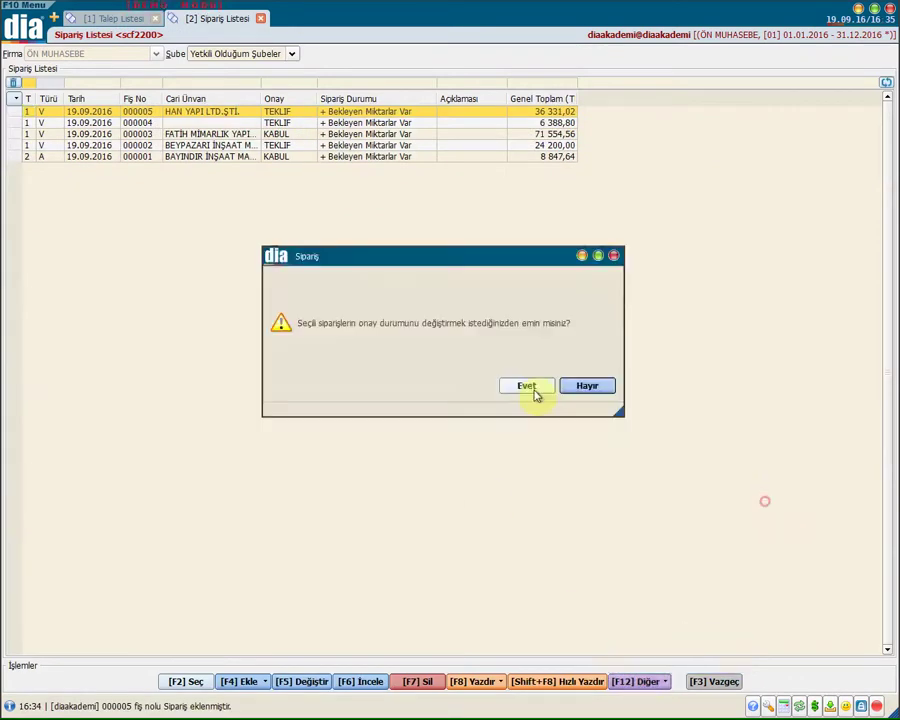
pyautogui.click(530, 386)
pyautogui.click(120, 20)
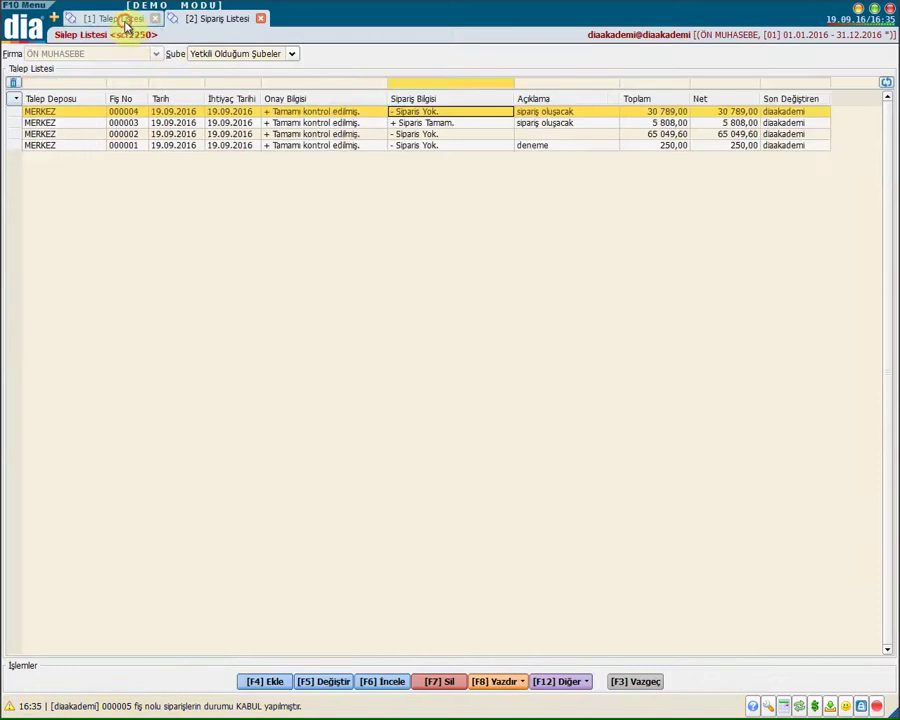
pyautogui.click(886, 83)
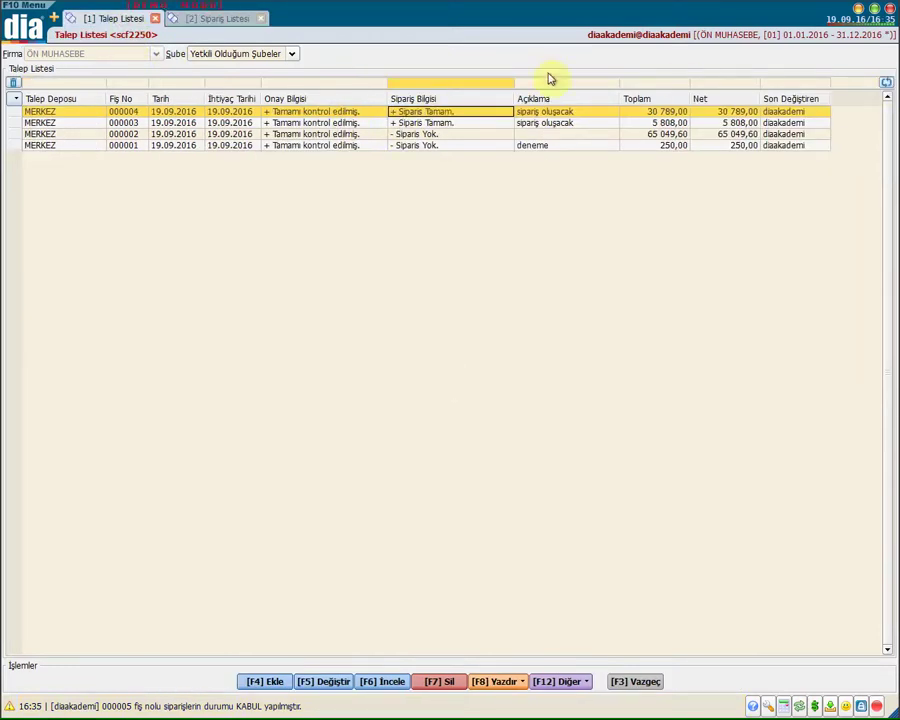